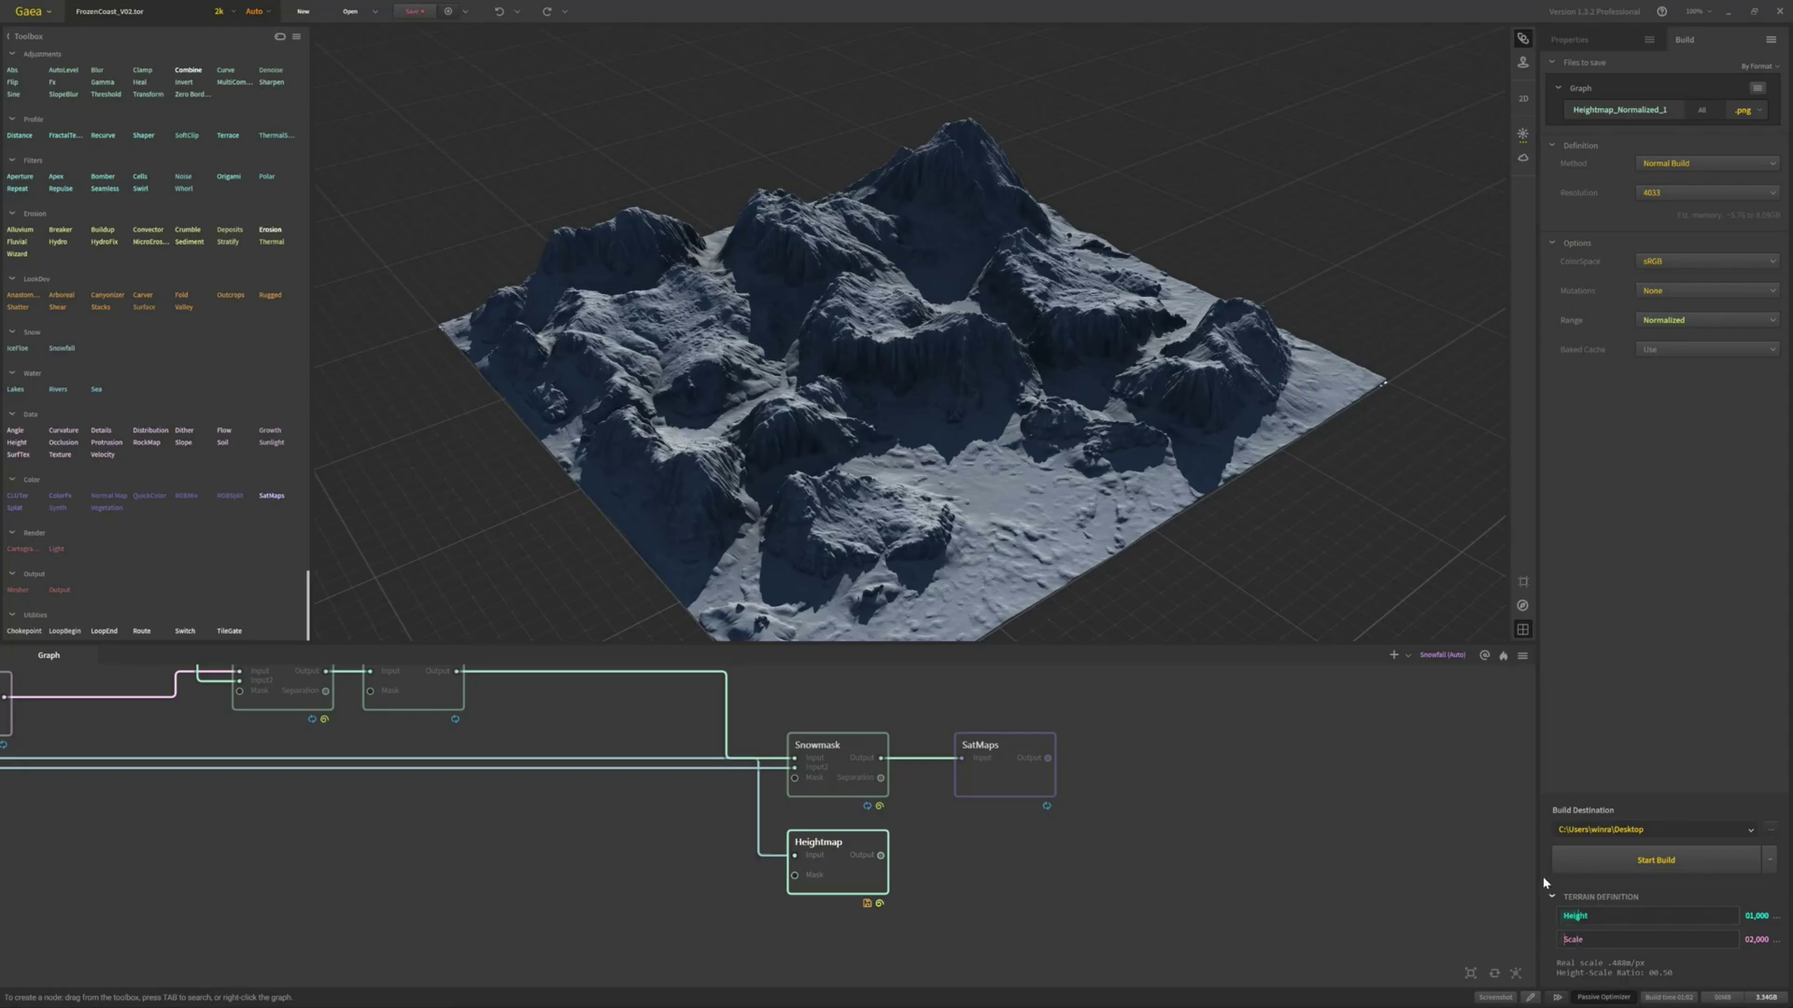
Step: Select the Heightmap node in Gaea's graph
click(852, 848)
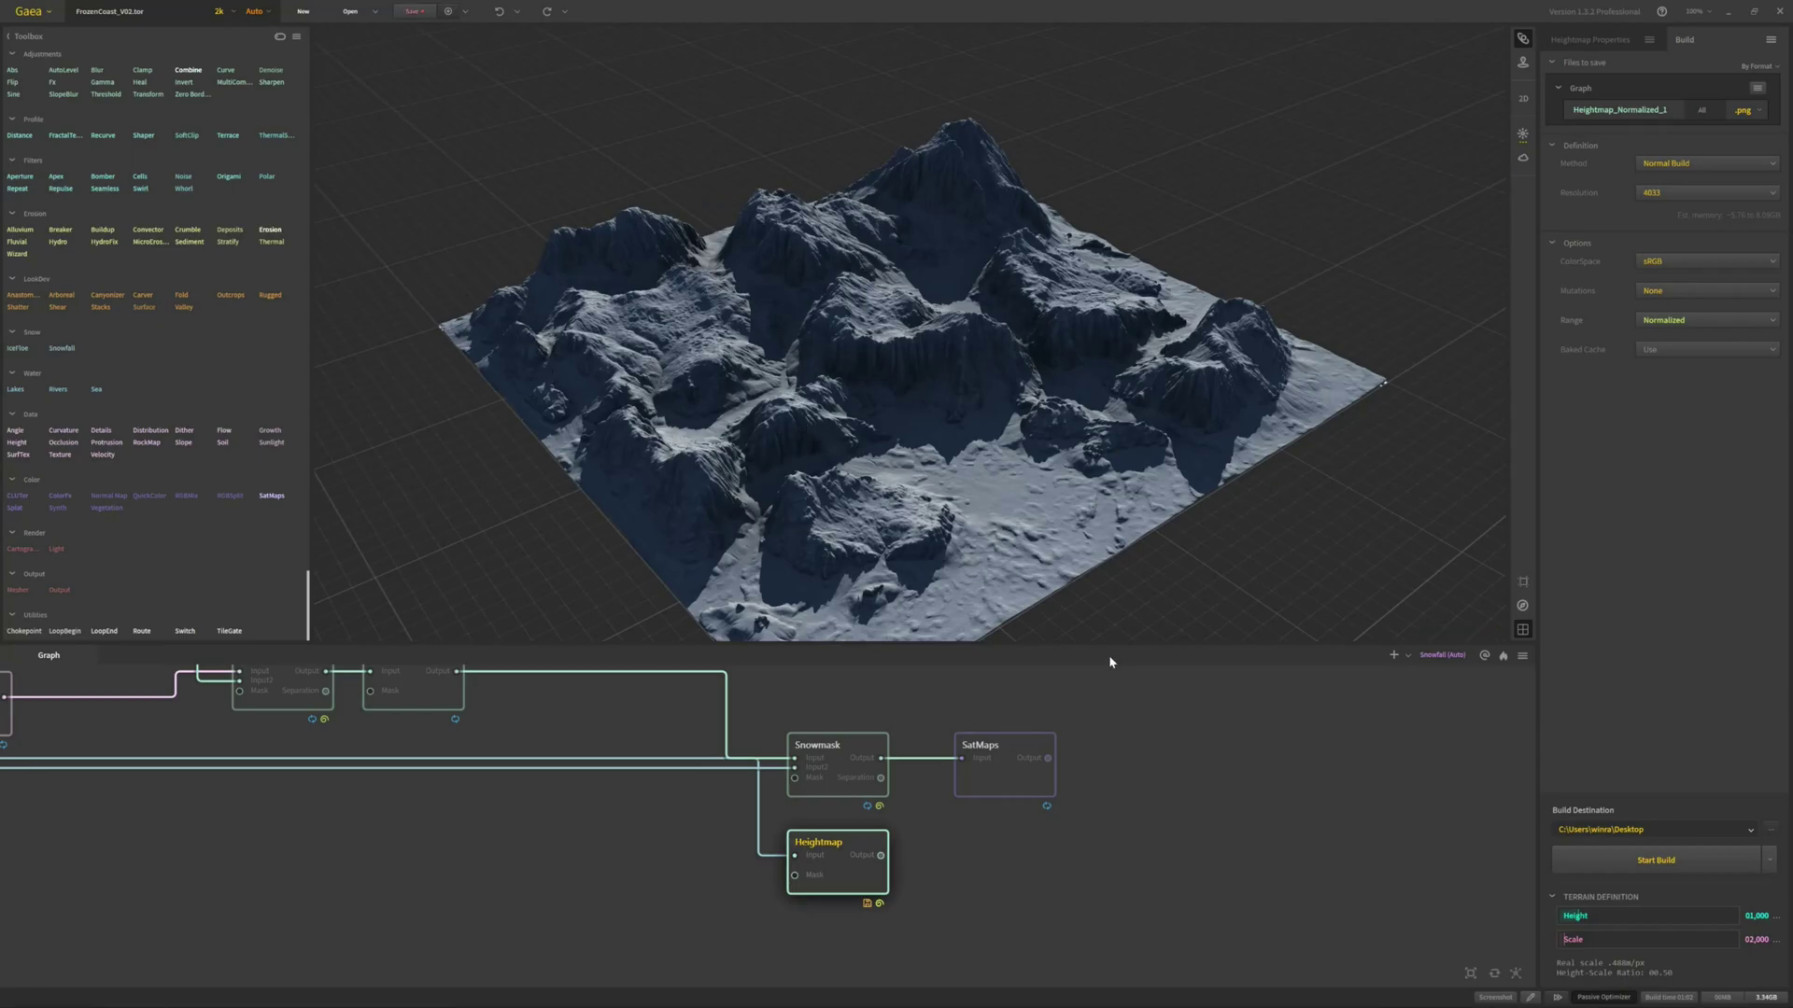
Step: Enable Drop to Floor on the Heightmap node and set its Clamp Max to 400 m
click(1603, 42)
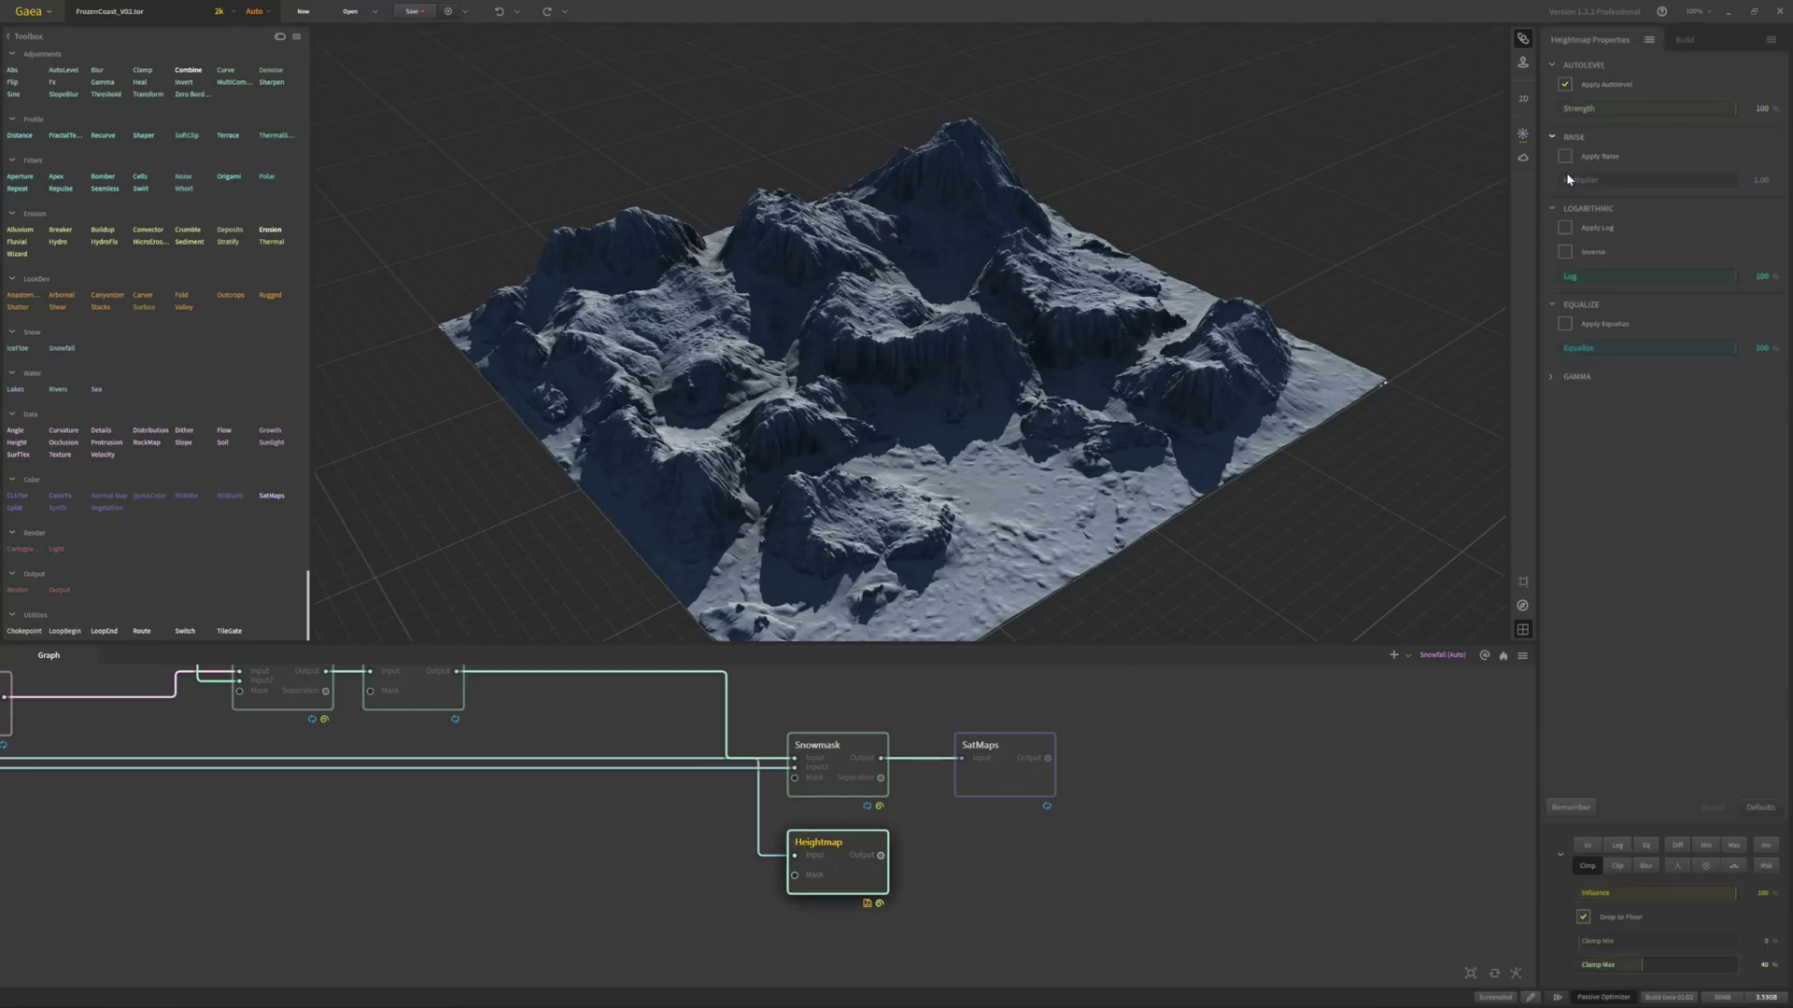
click(1582, 918)
click(1761, 964)
key(BackSpace)
key(Return)
Step: Start the Gaea build exporting Heightmap_Normalized_1 as a normalized 4033 PNG
click(1684, 39)
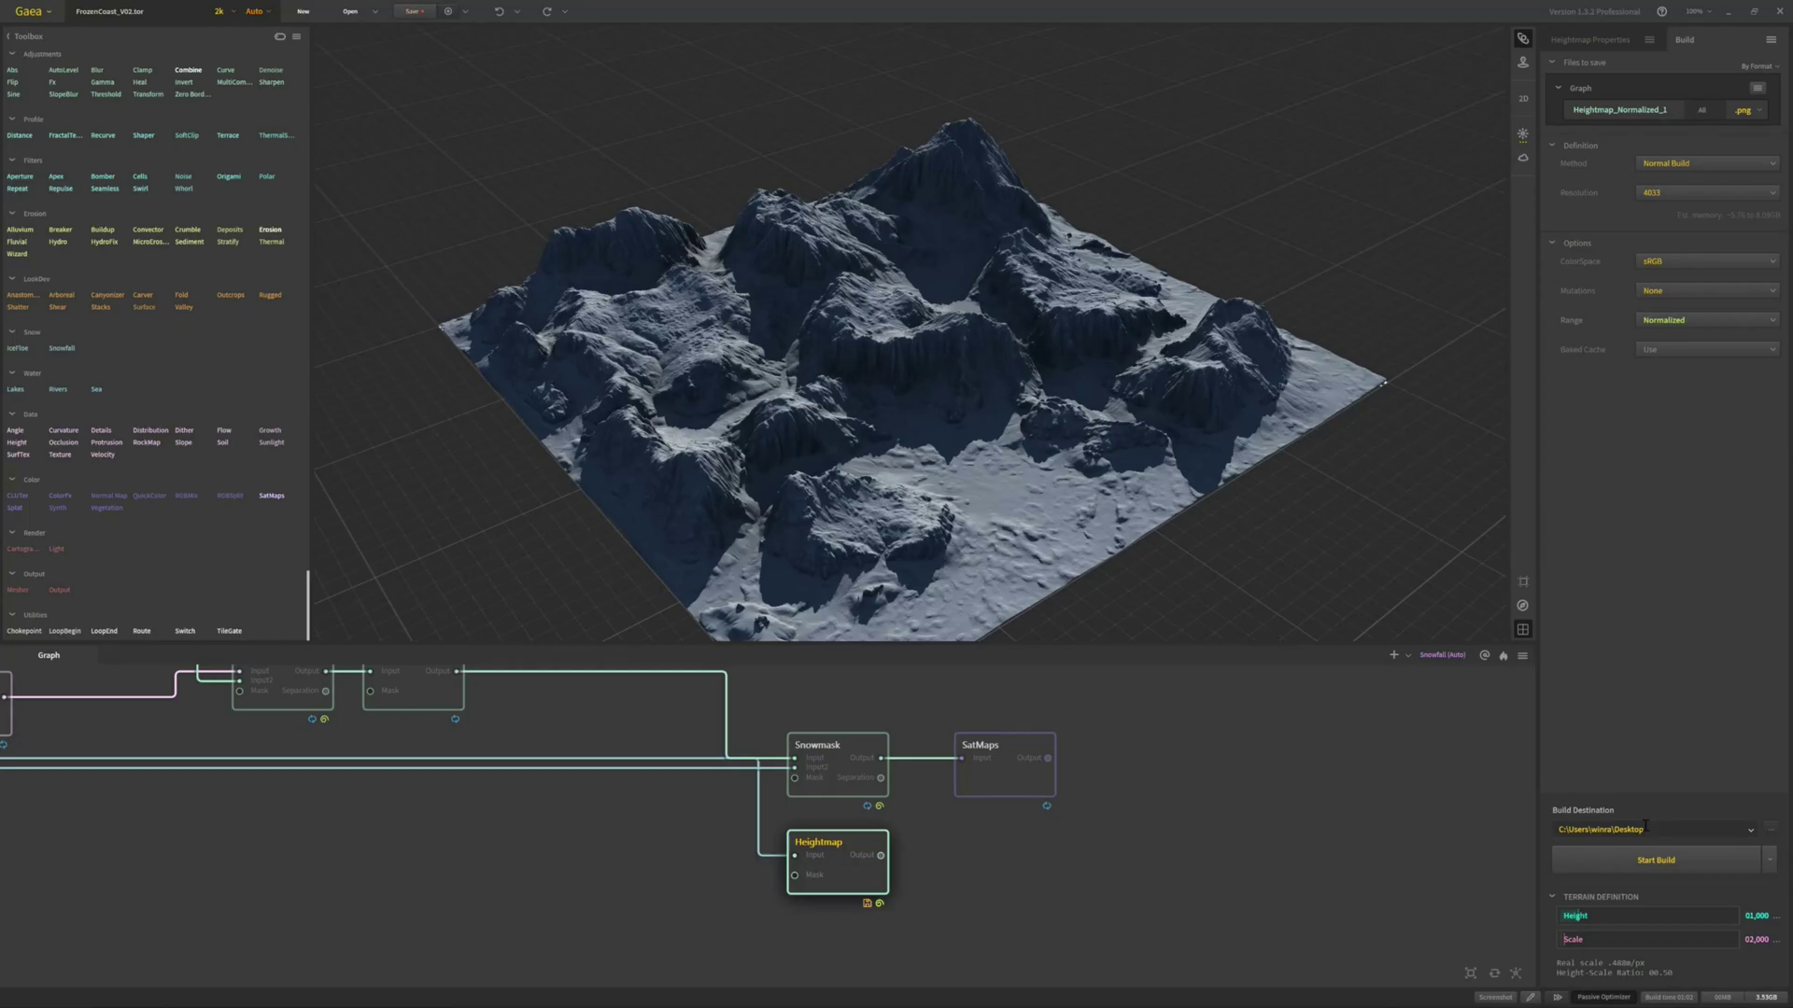
click(1636, 863)
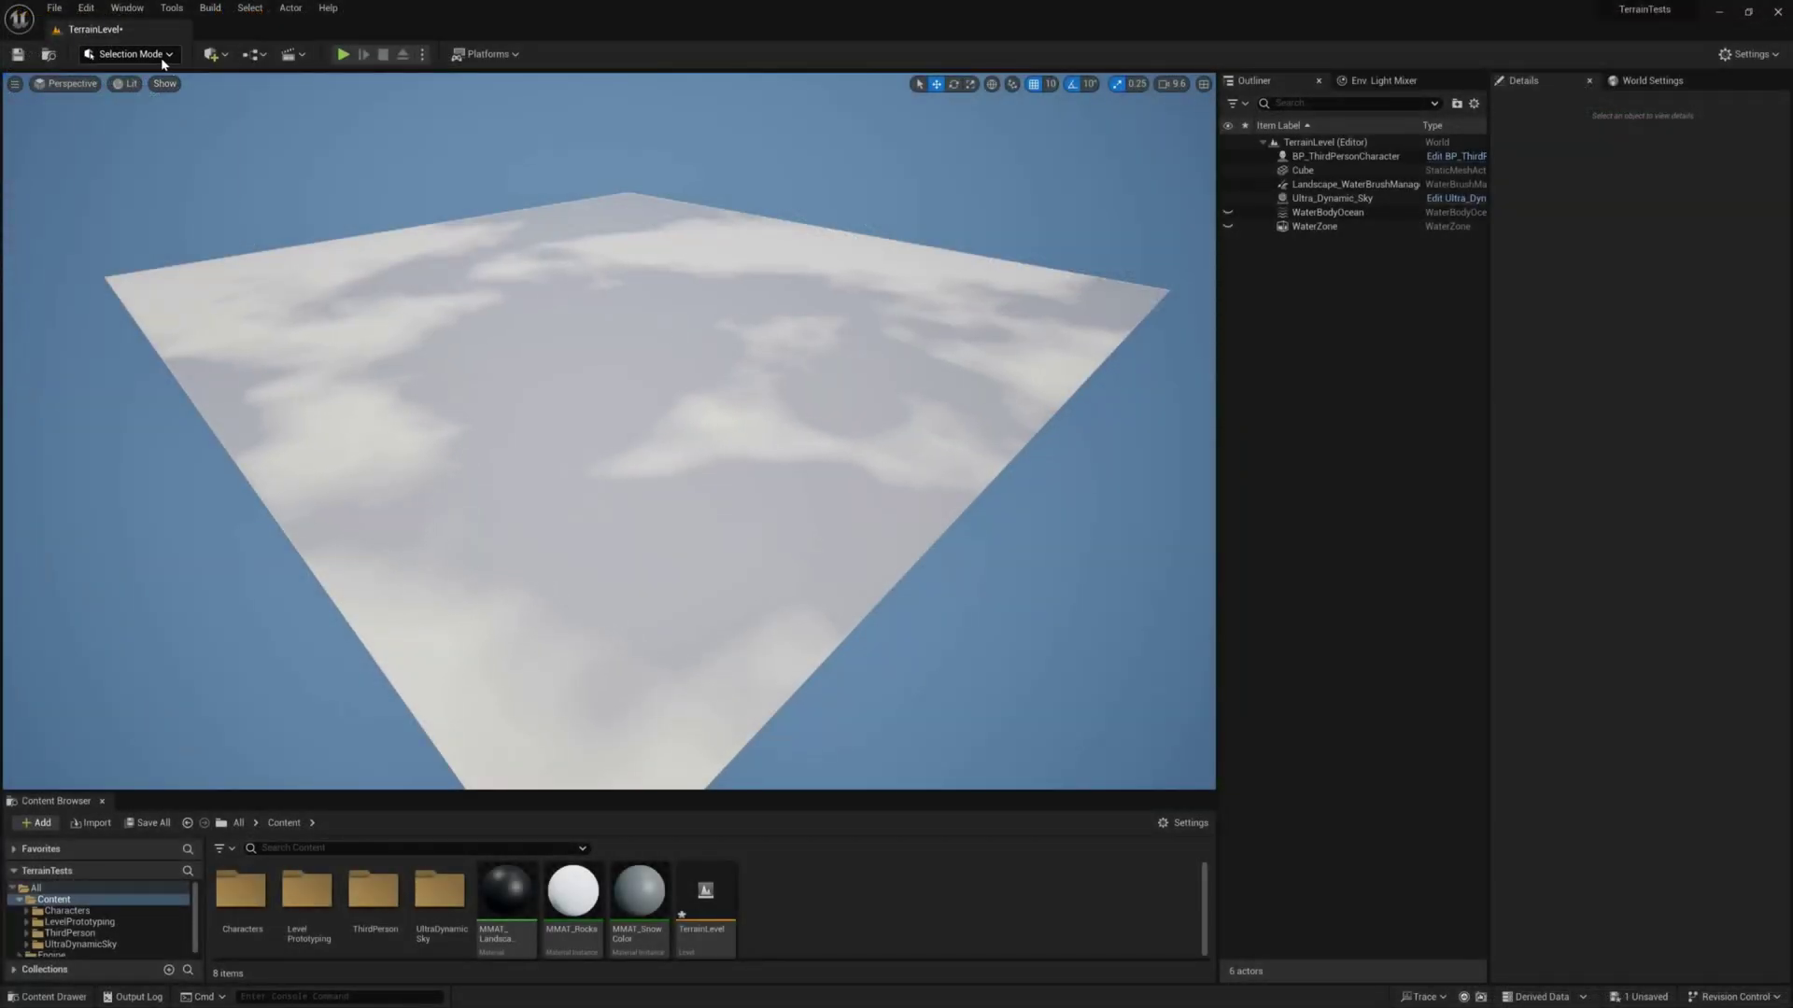
Step: In Landscape Mode, choose Heightmap_Normalized_1.png as the heightmap file for a new landscape
click(161, 58)
click(117, 89)
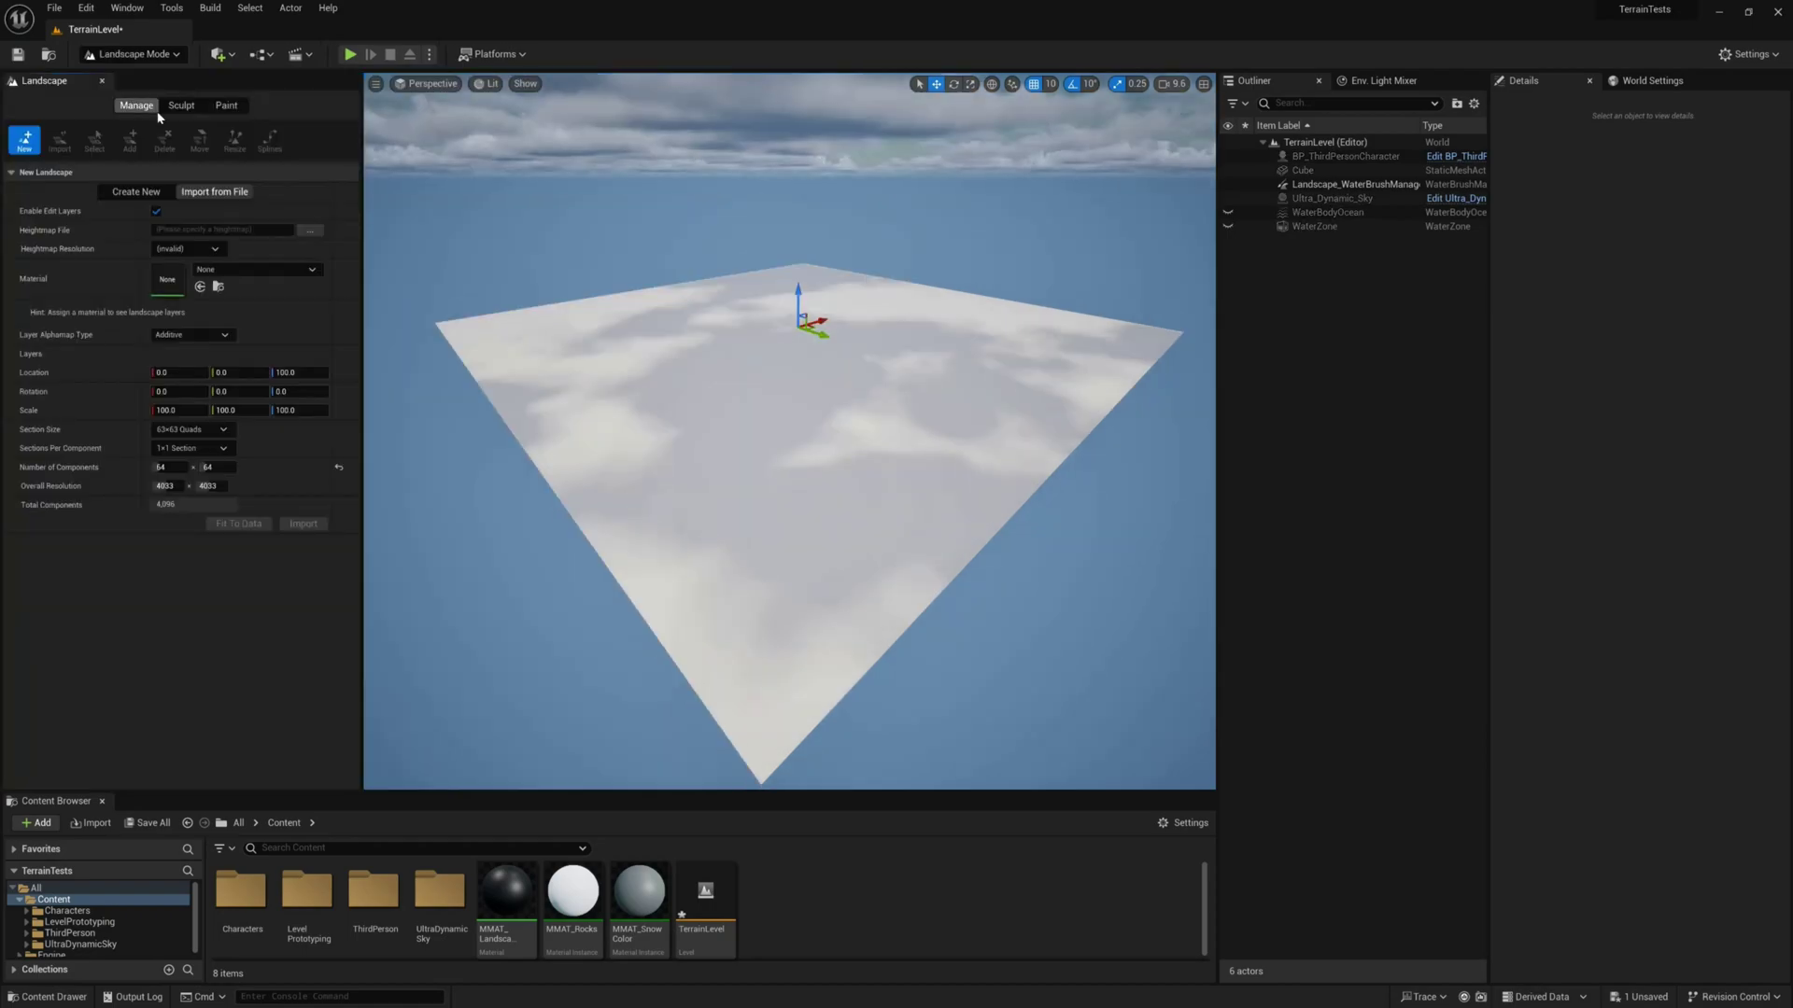
click(309, 231)
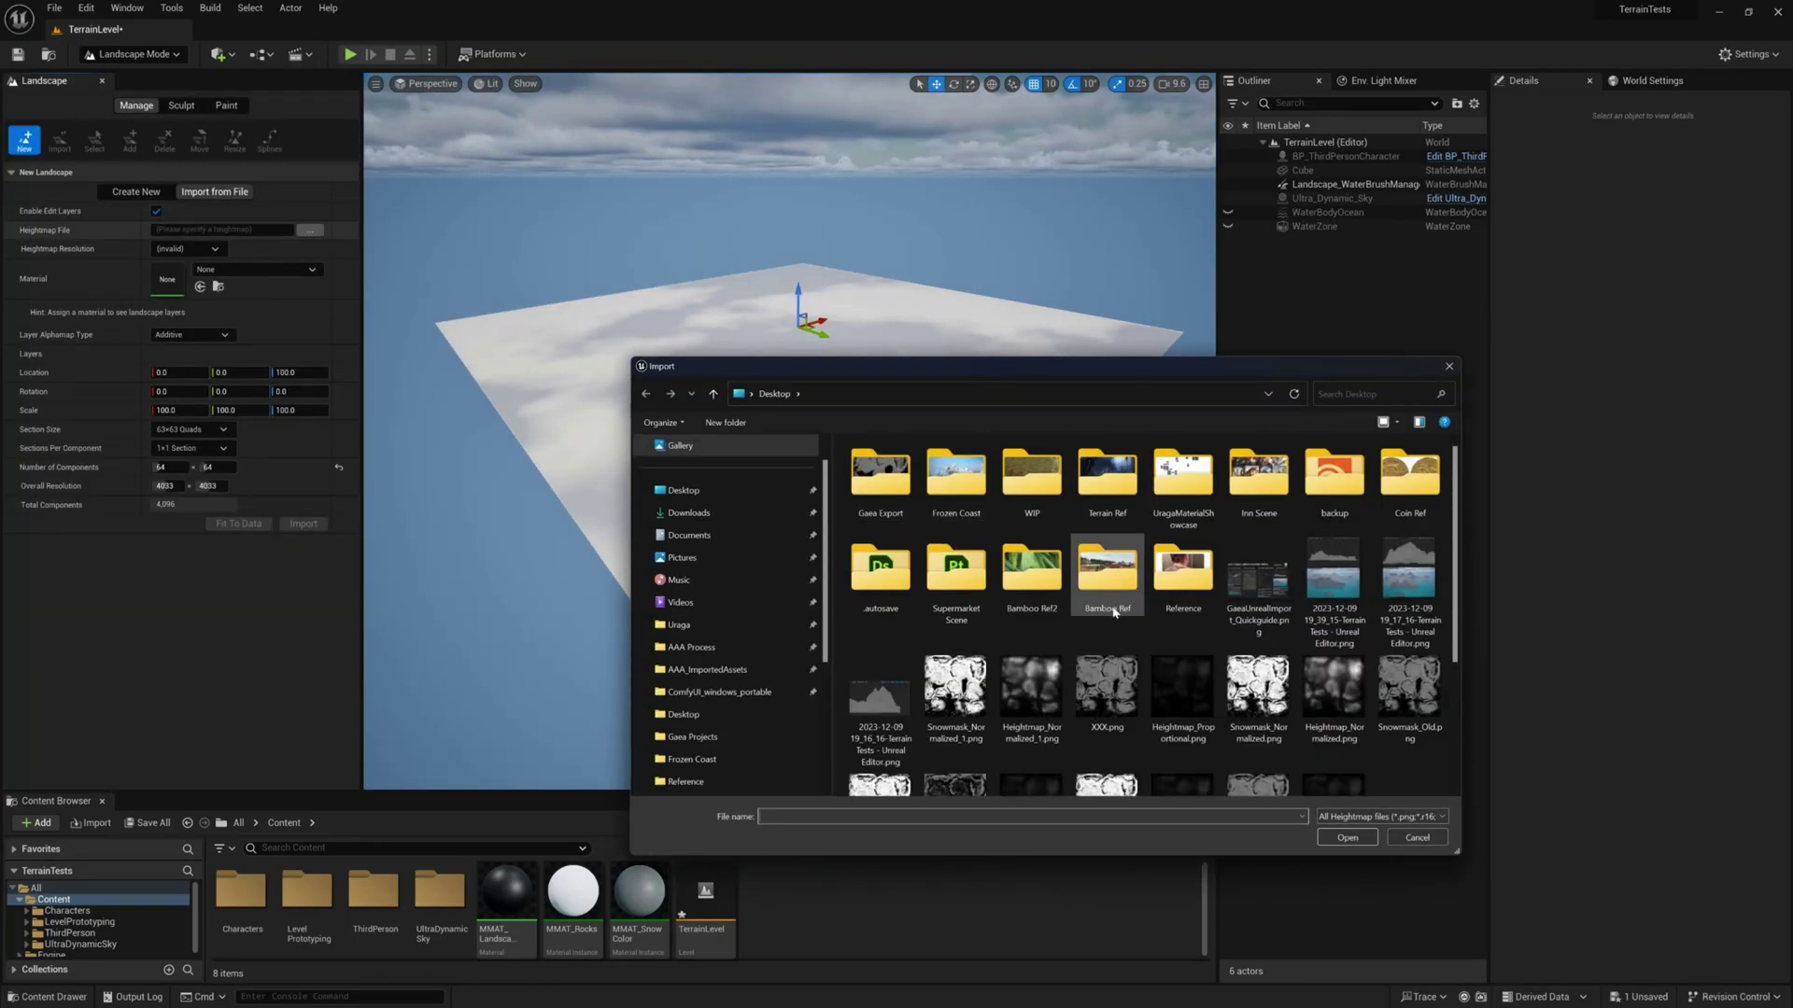
double_click(1028, 697)
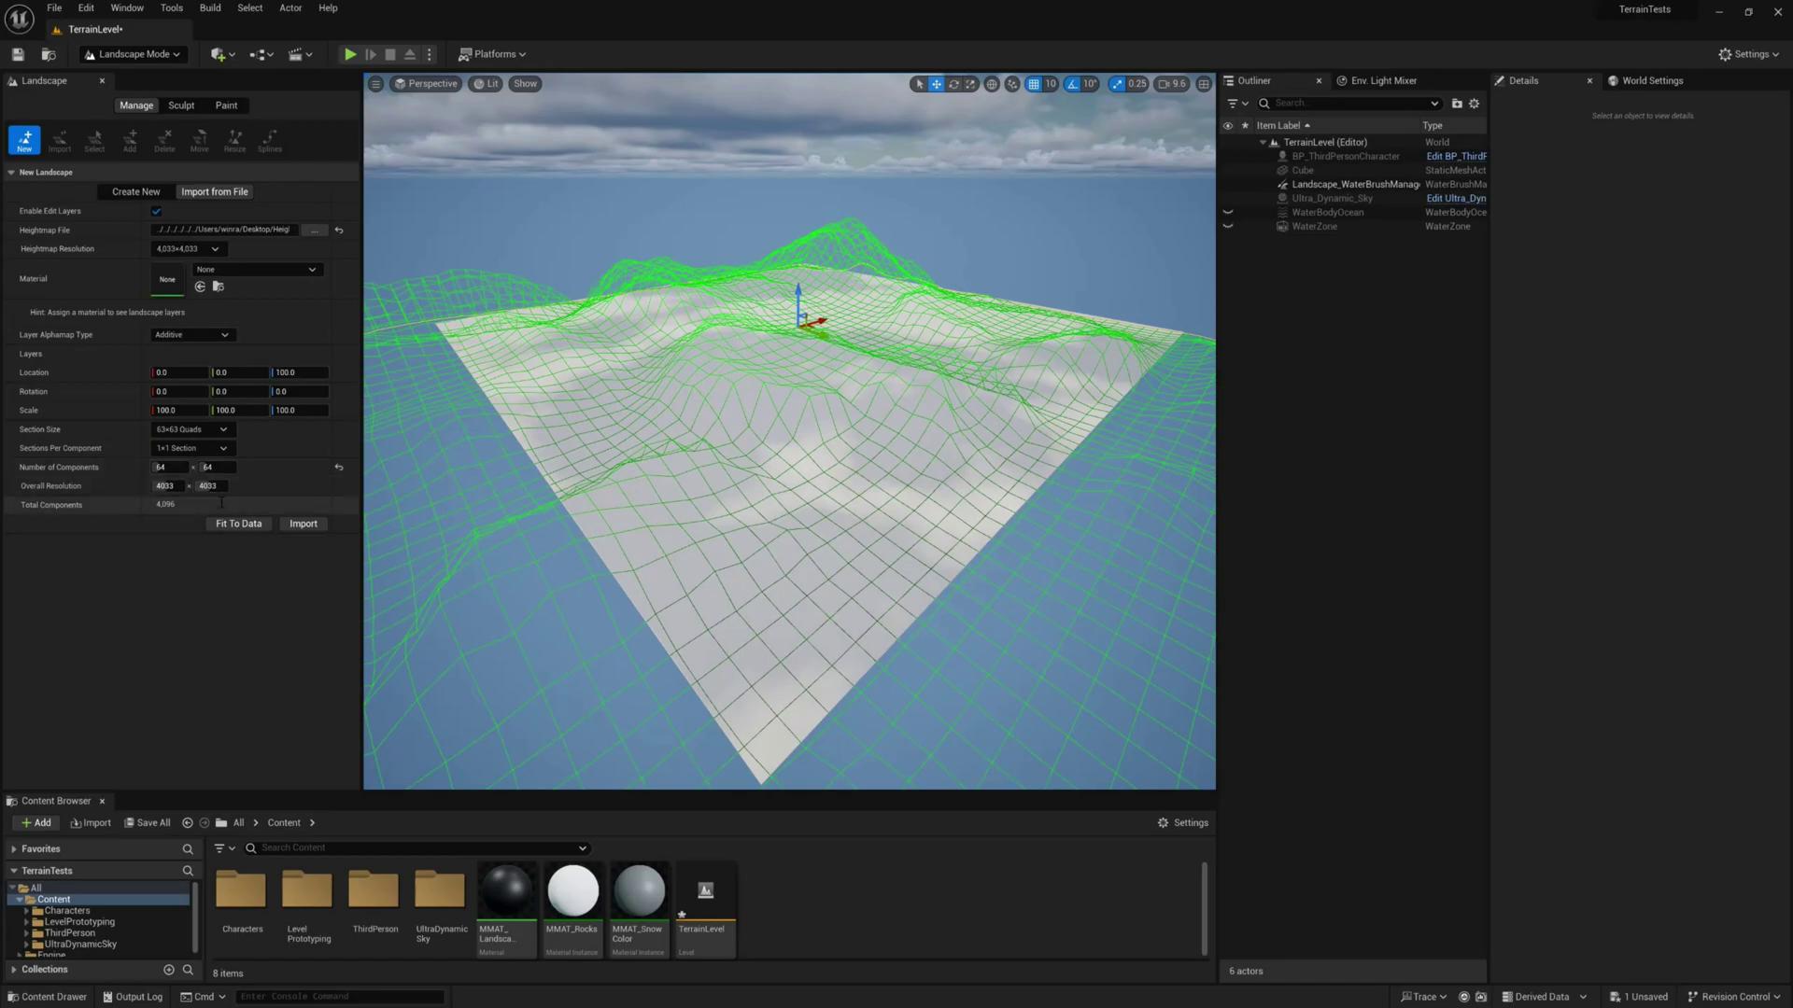
Step: Enter 2000*100/4033 as the landscape's X and Y scale, about 49.59
click(177, 410)
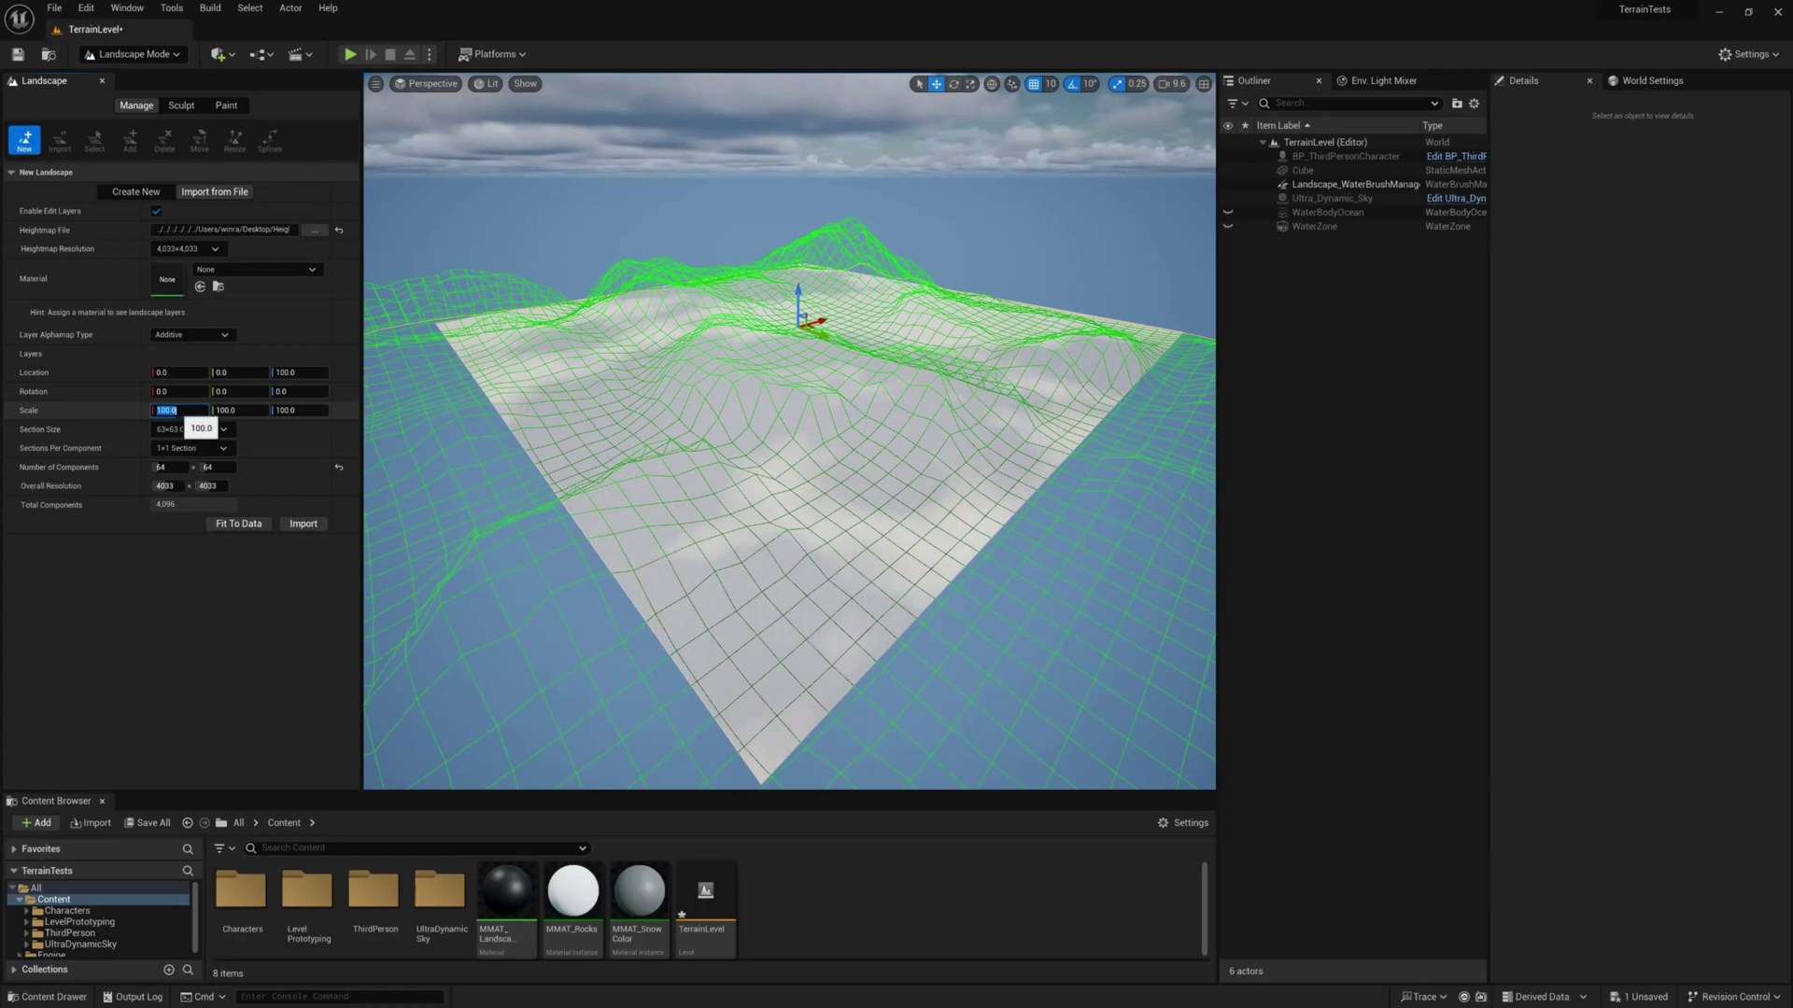
text(2000*)
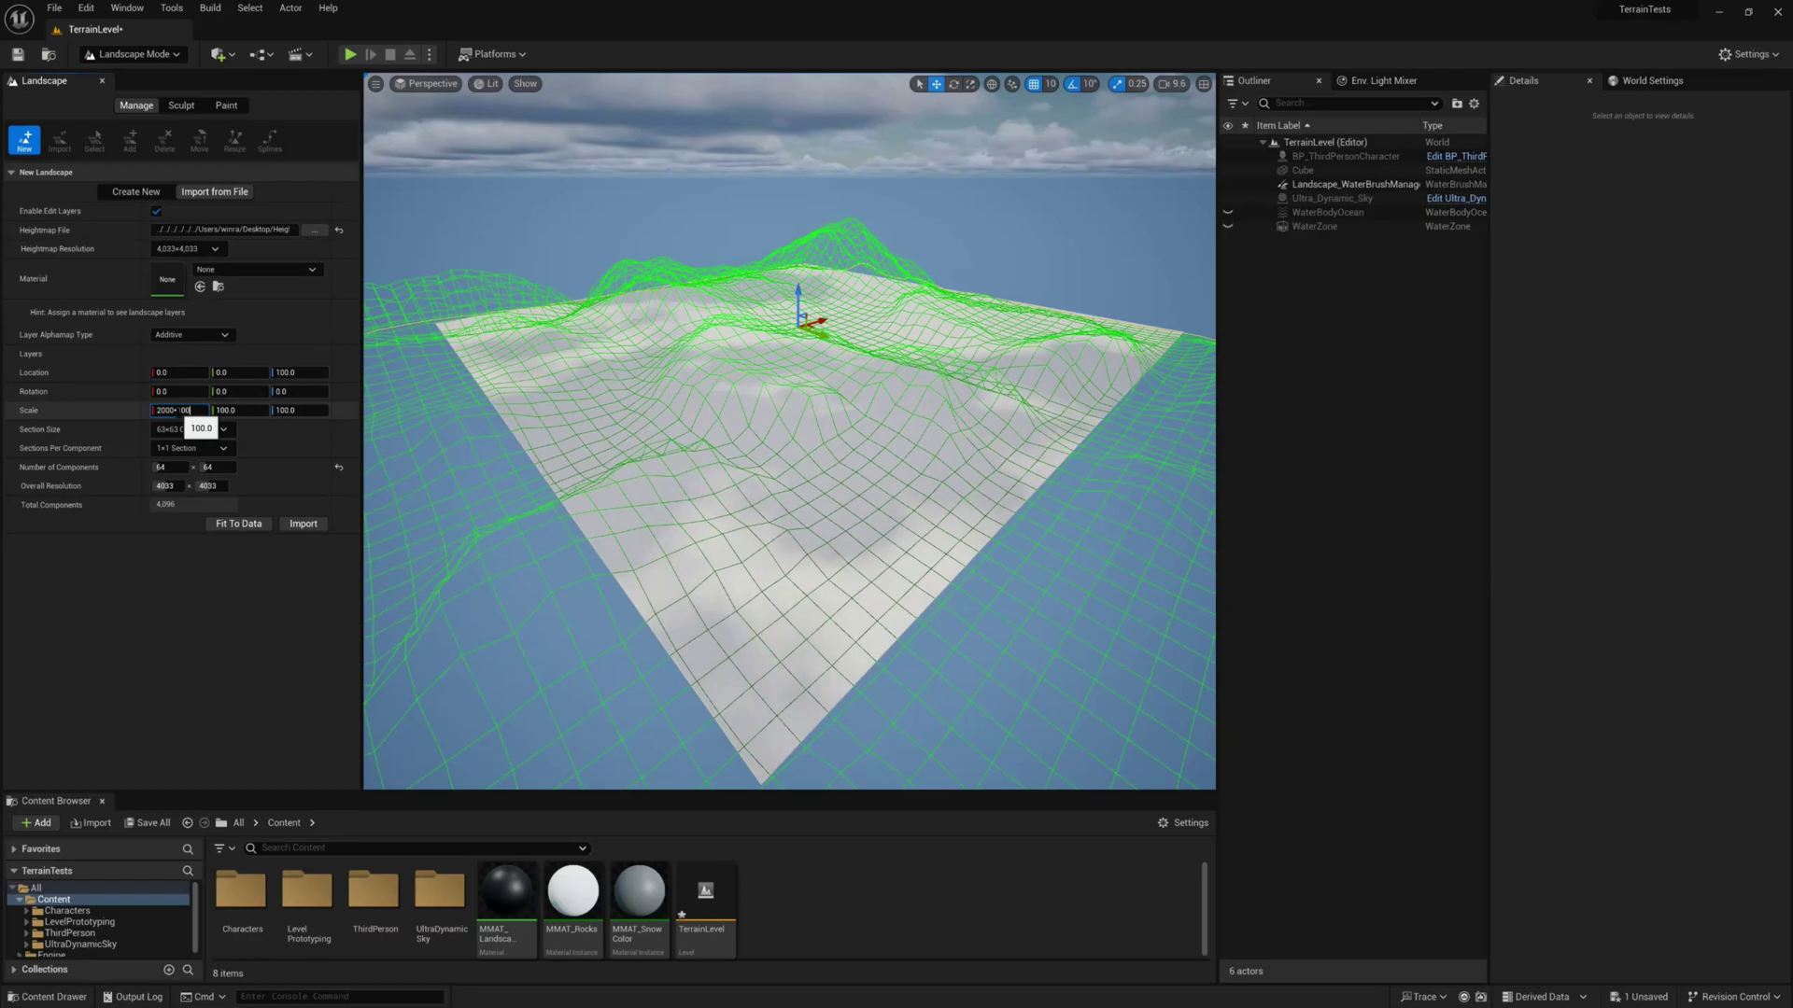
text(33)
key(Return)
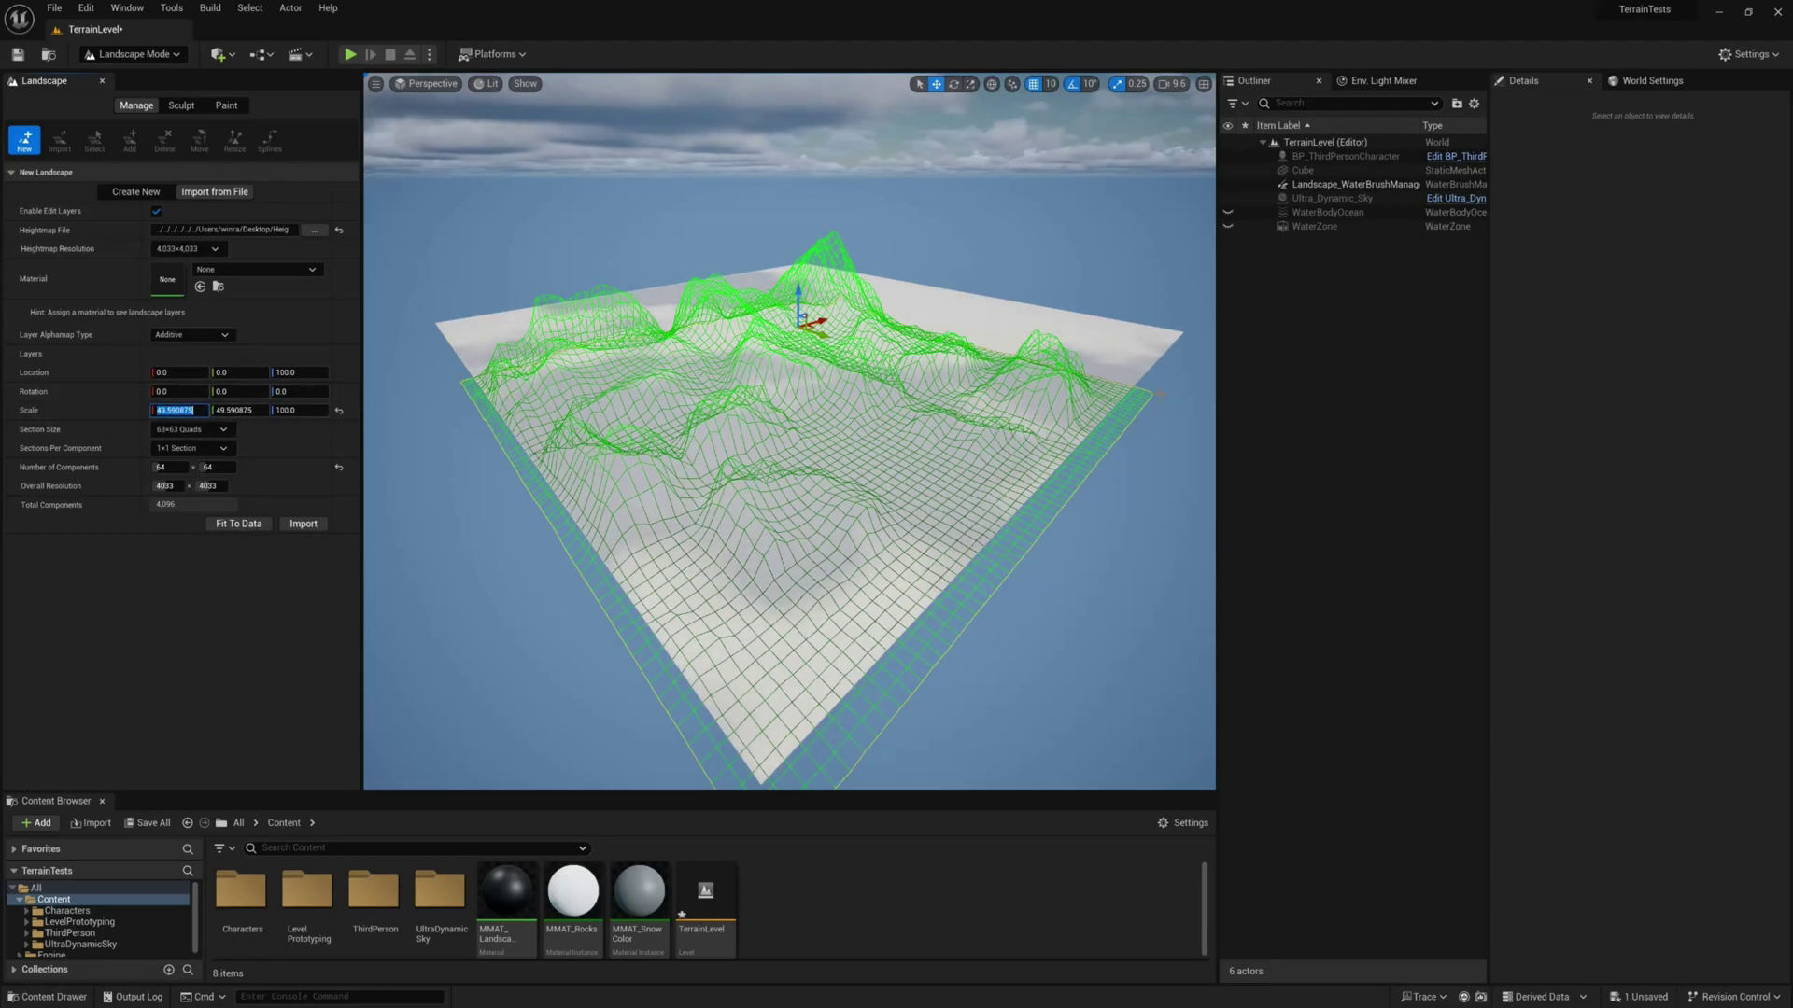
Step: Set the landscape Z scale to 400*100/512 (78.125) and orbit the view to inspect it
click(289, 410)
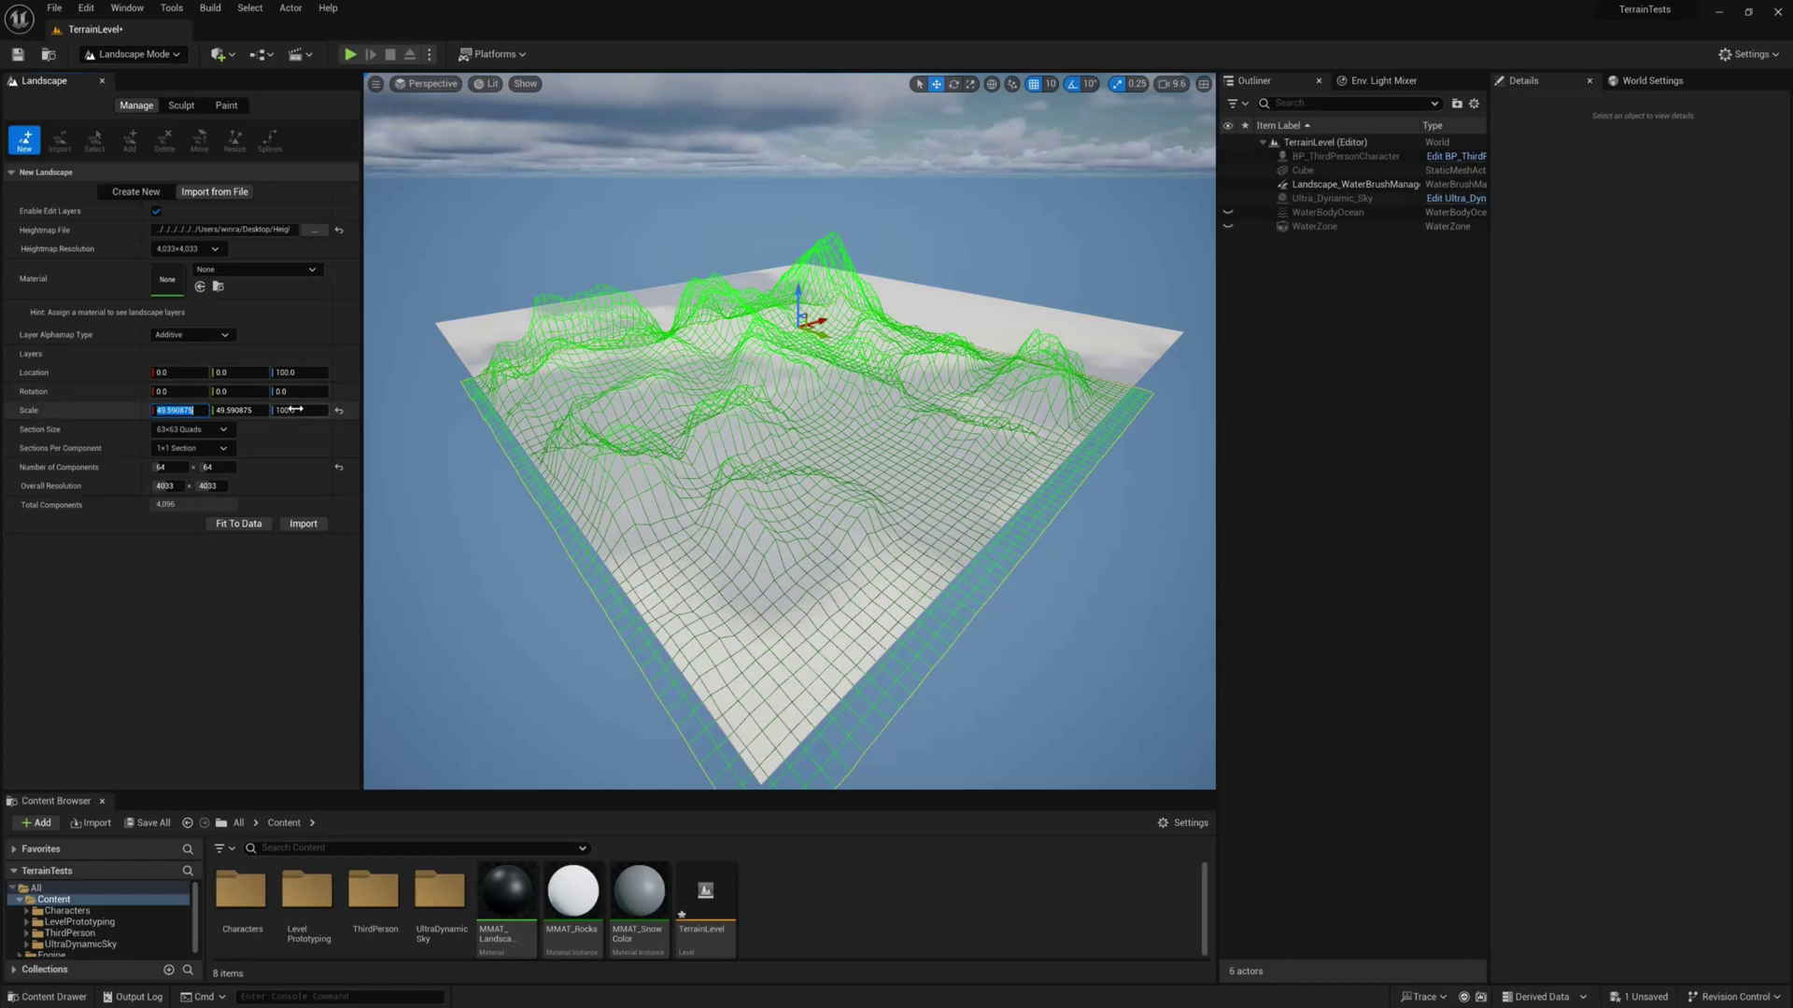
text(400*)
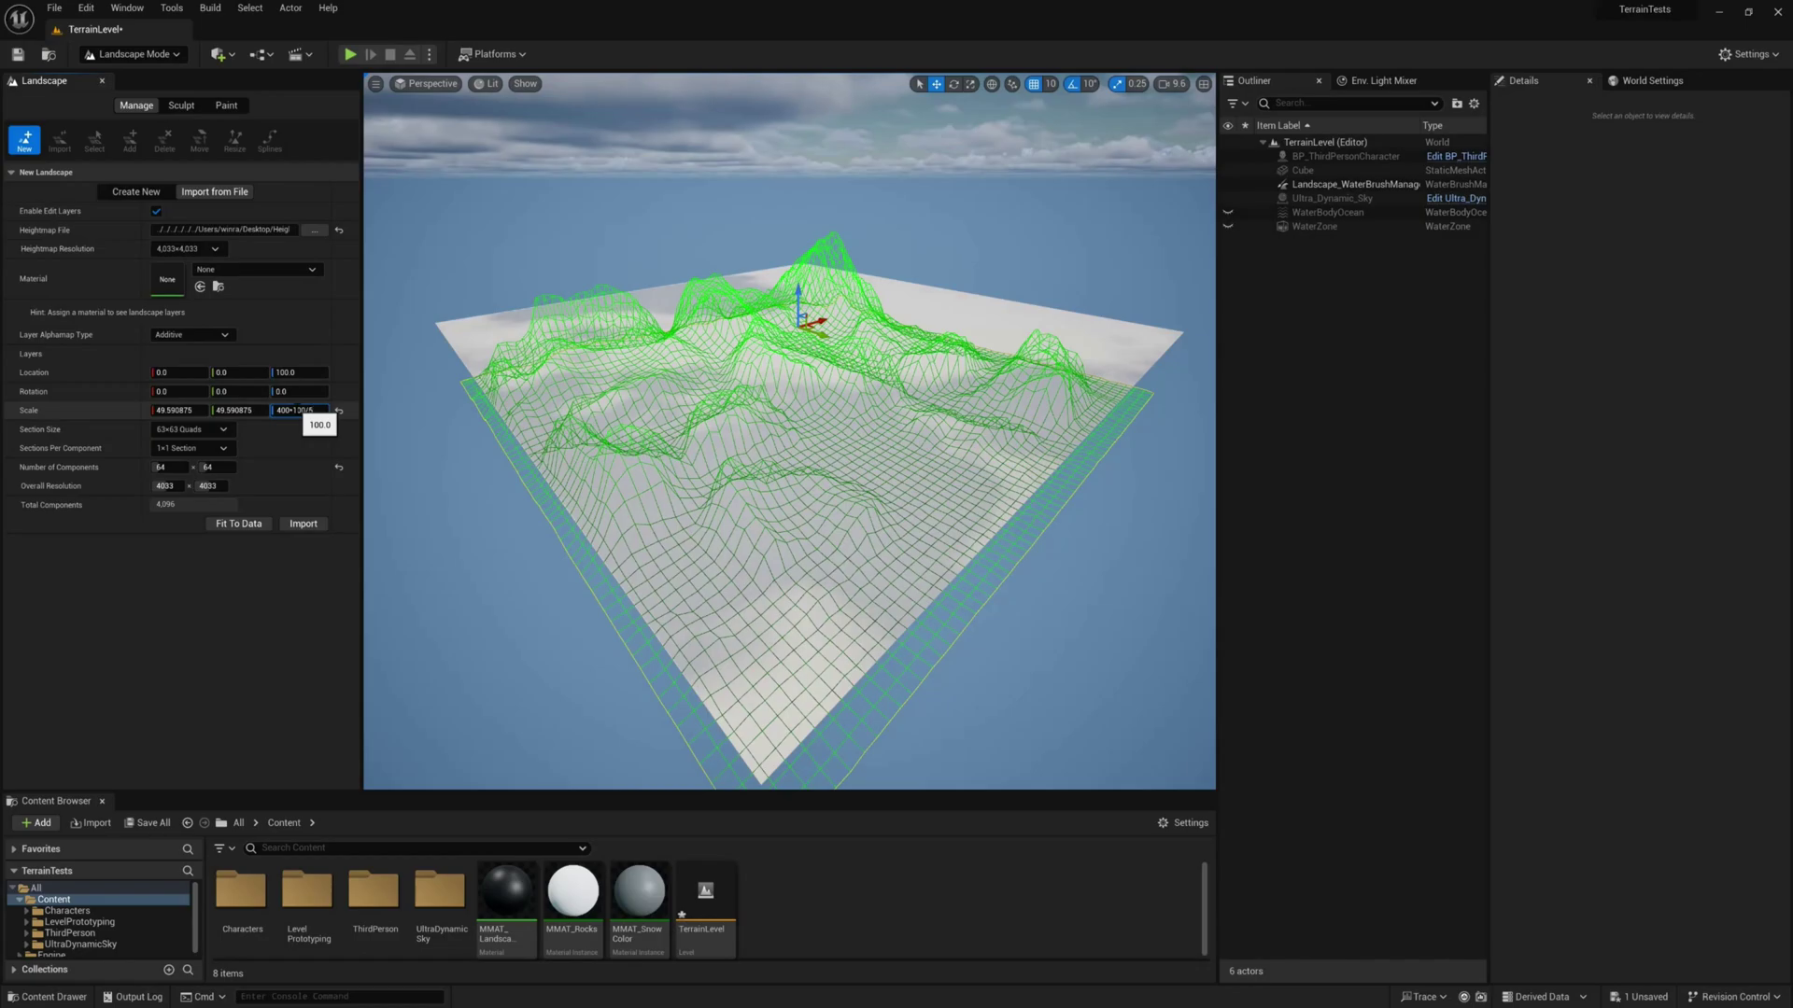
key(Return)
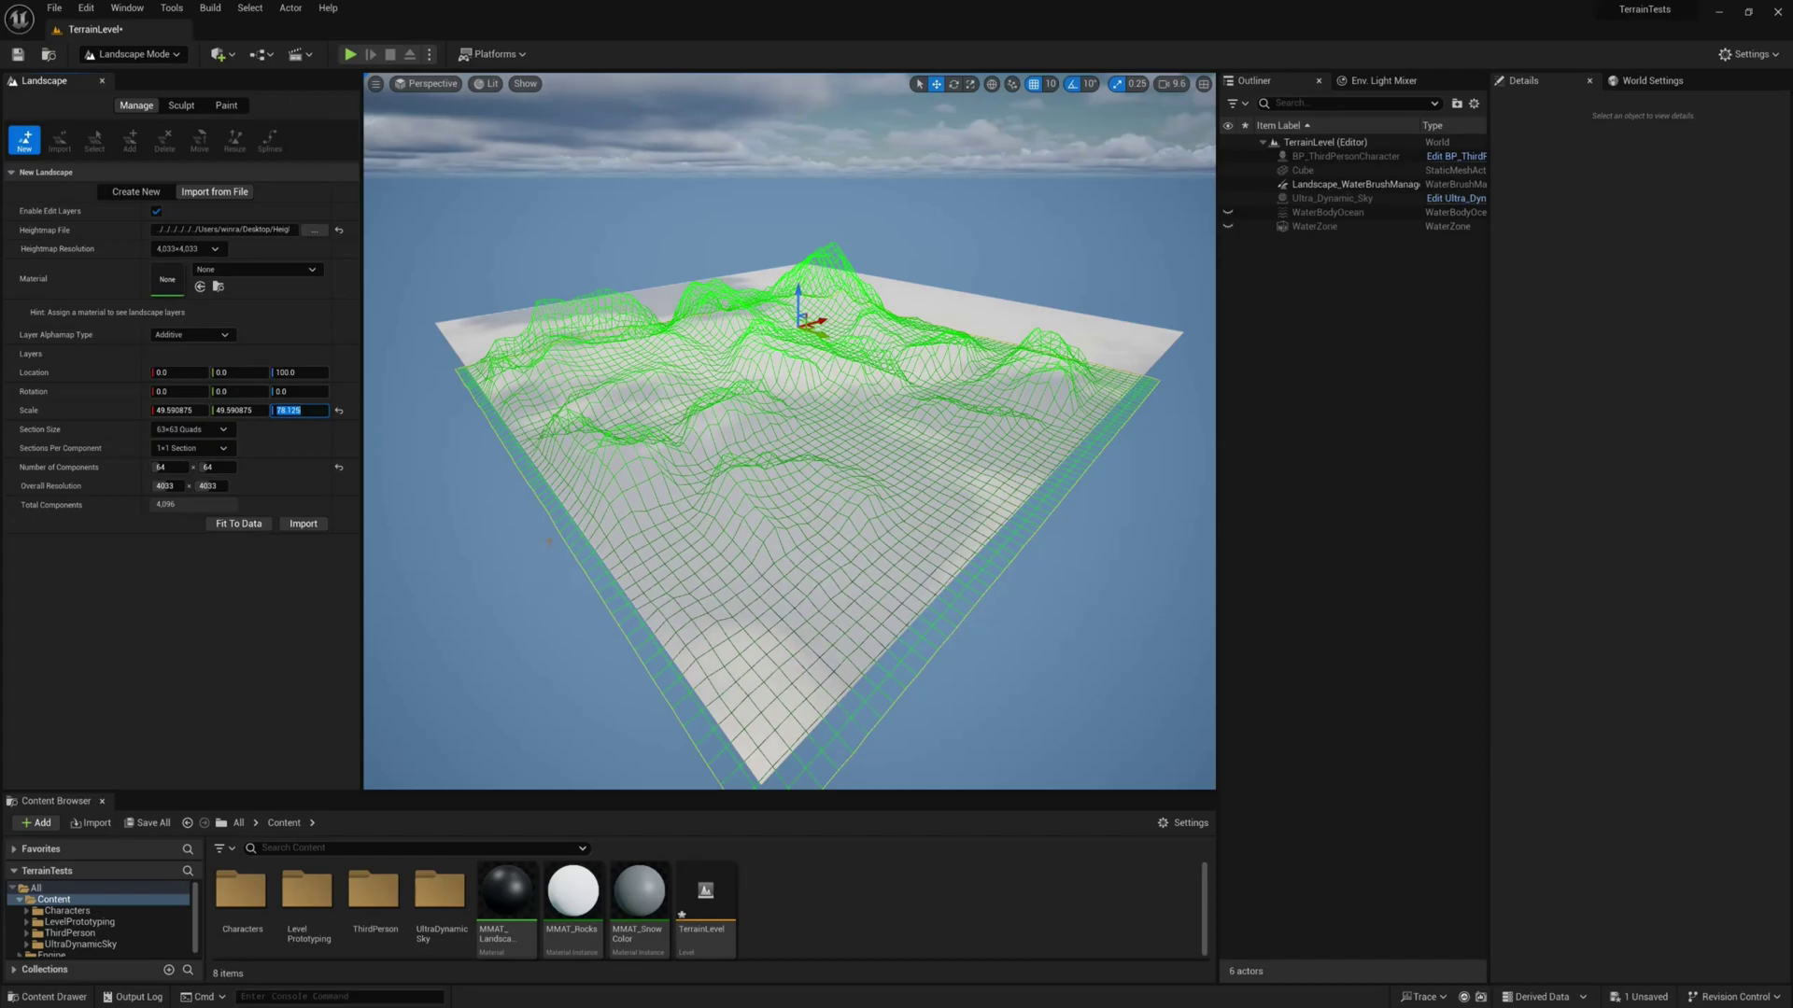
mouse_move(611, 357)
alt+mouse_down()
mouse_move(616, 270)
mouse_move(627, 357)
alt+mouse_up()
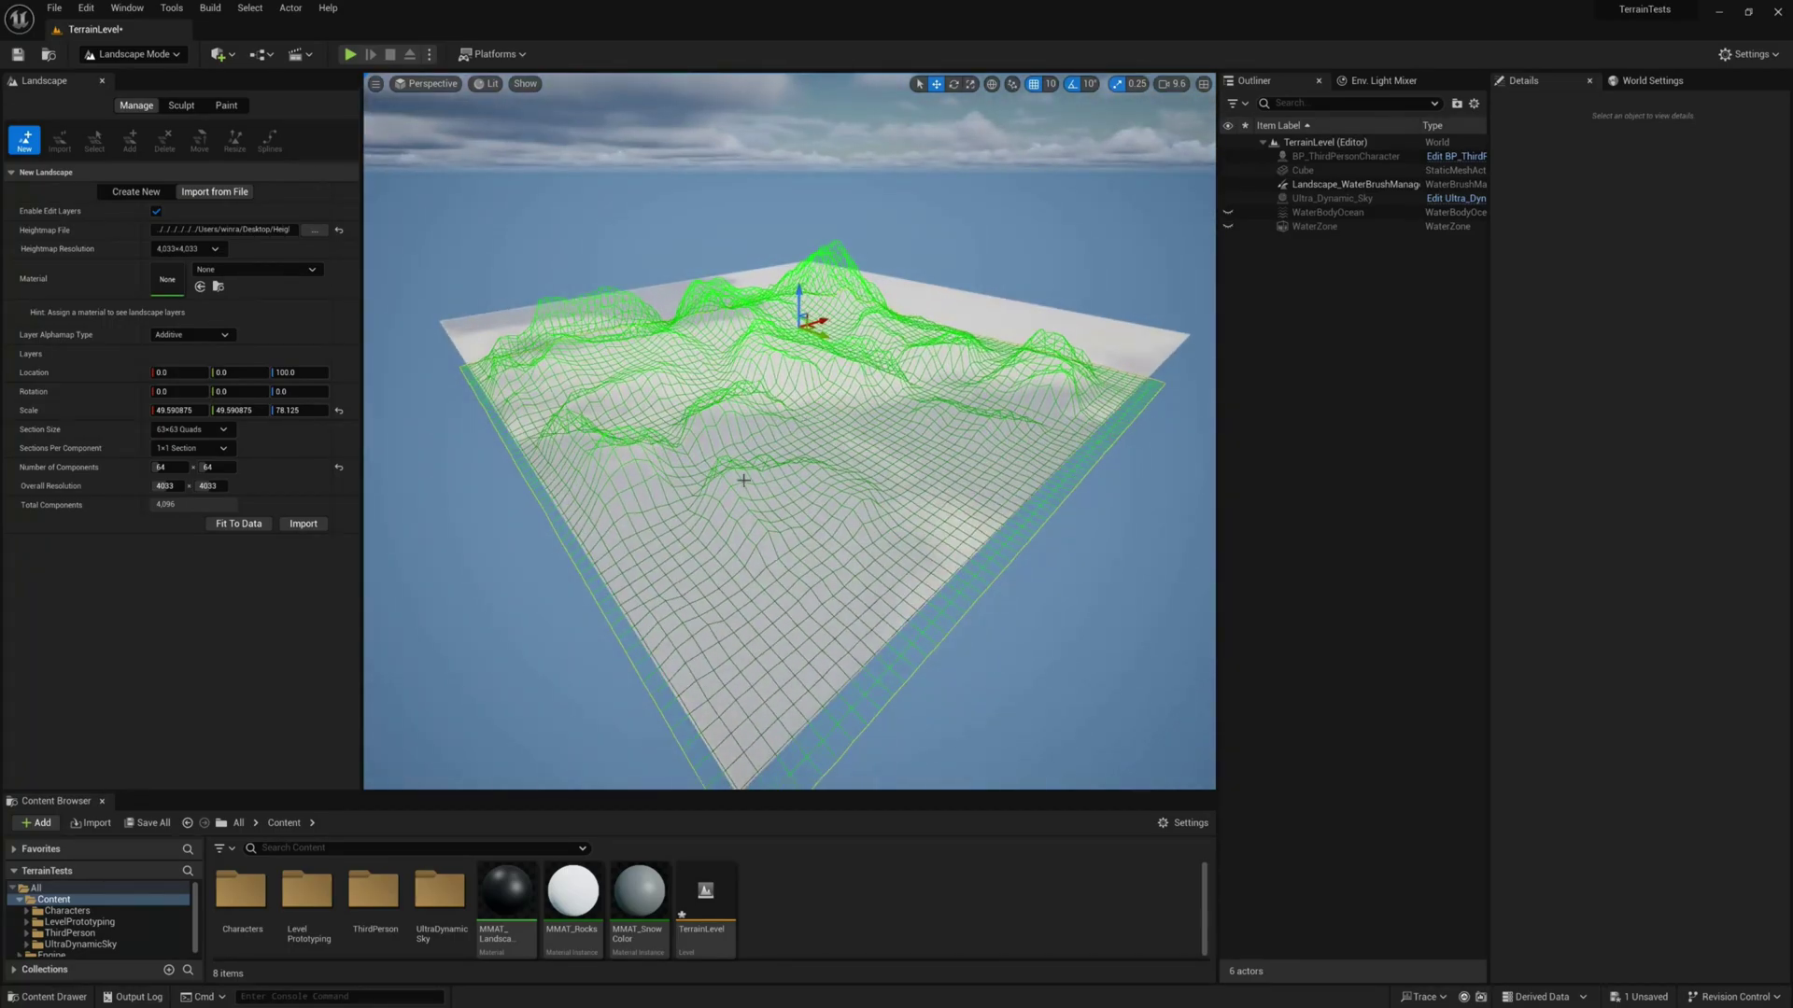
alt+drag(744, 473, 764, 402)
Step: Enter 400*100/2 as the landscape's Z location, raising it to 20000.0
click(291, 373)
text(400)
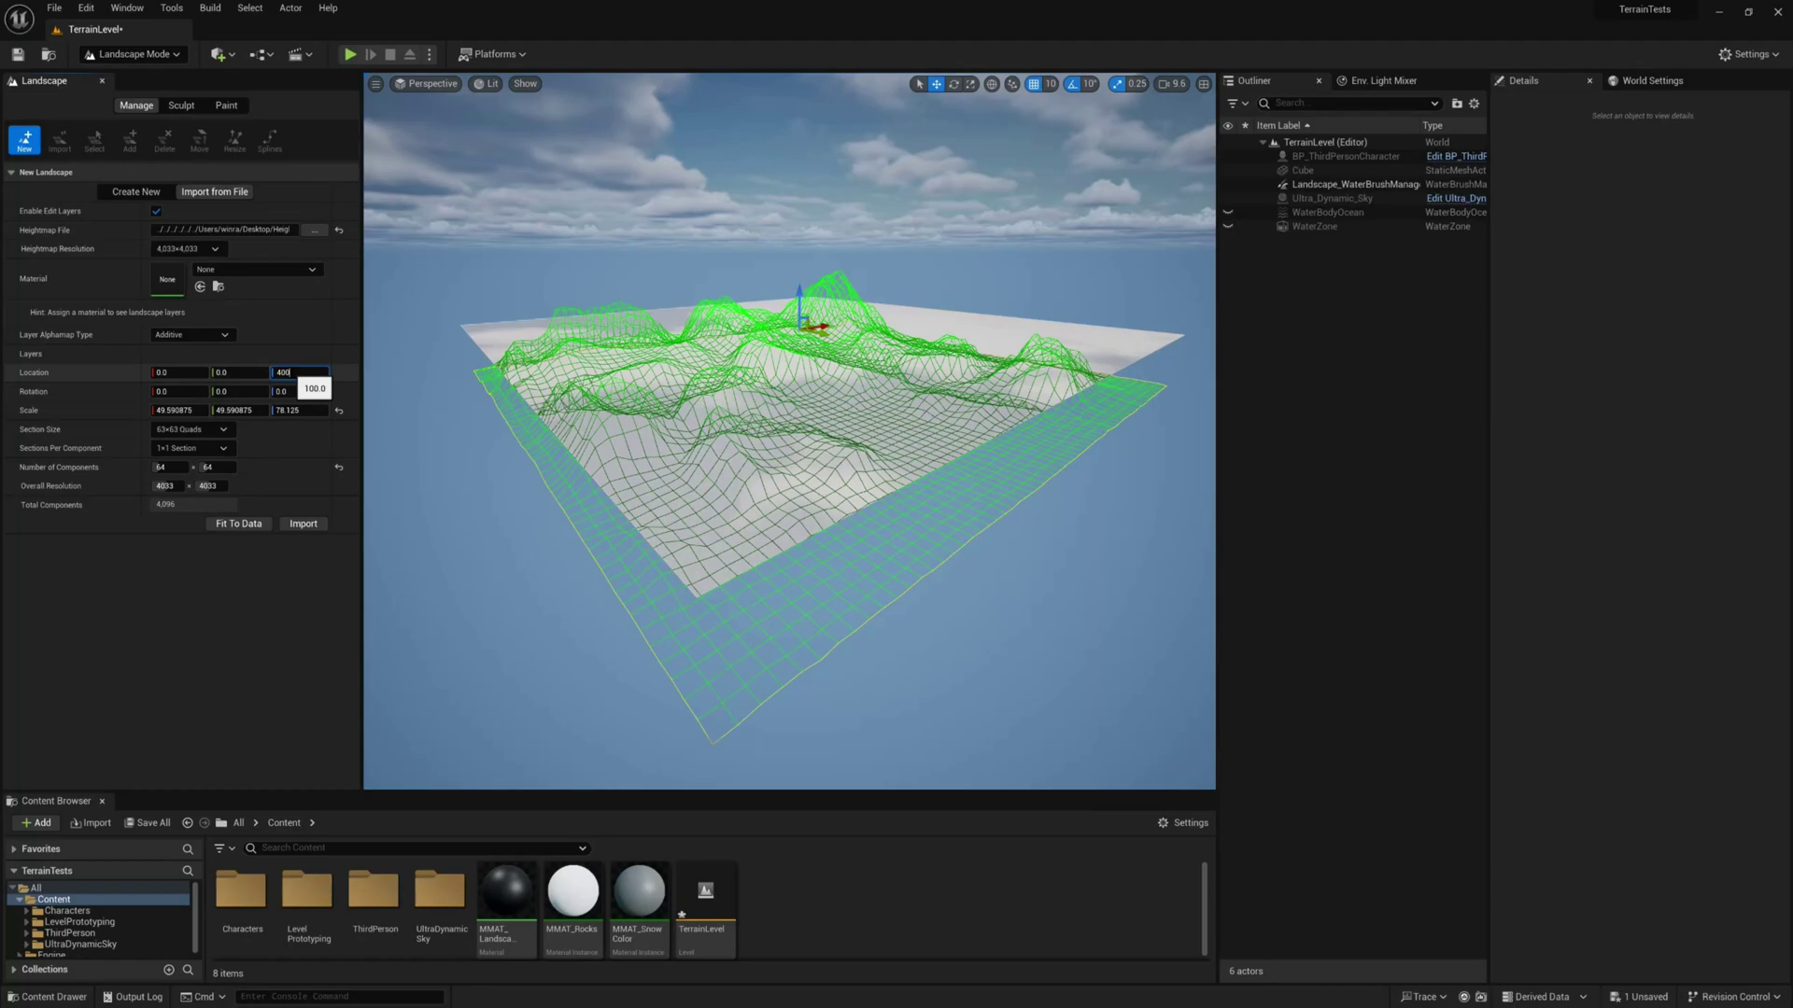
text(*100/2)
key(Return)
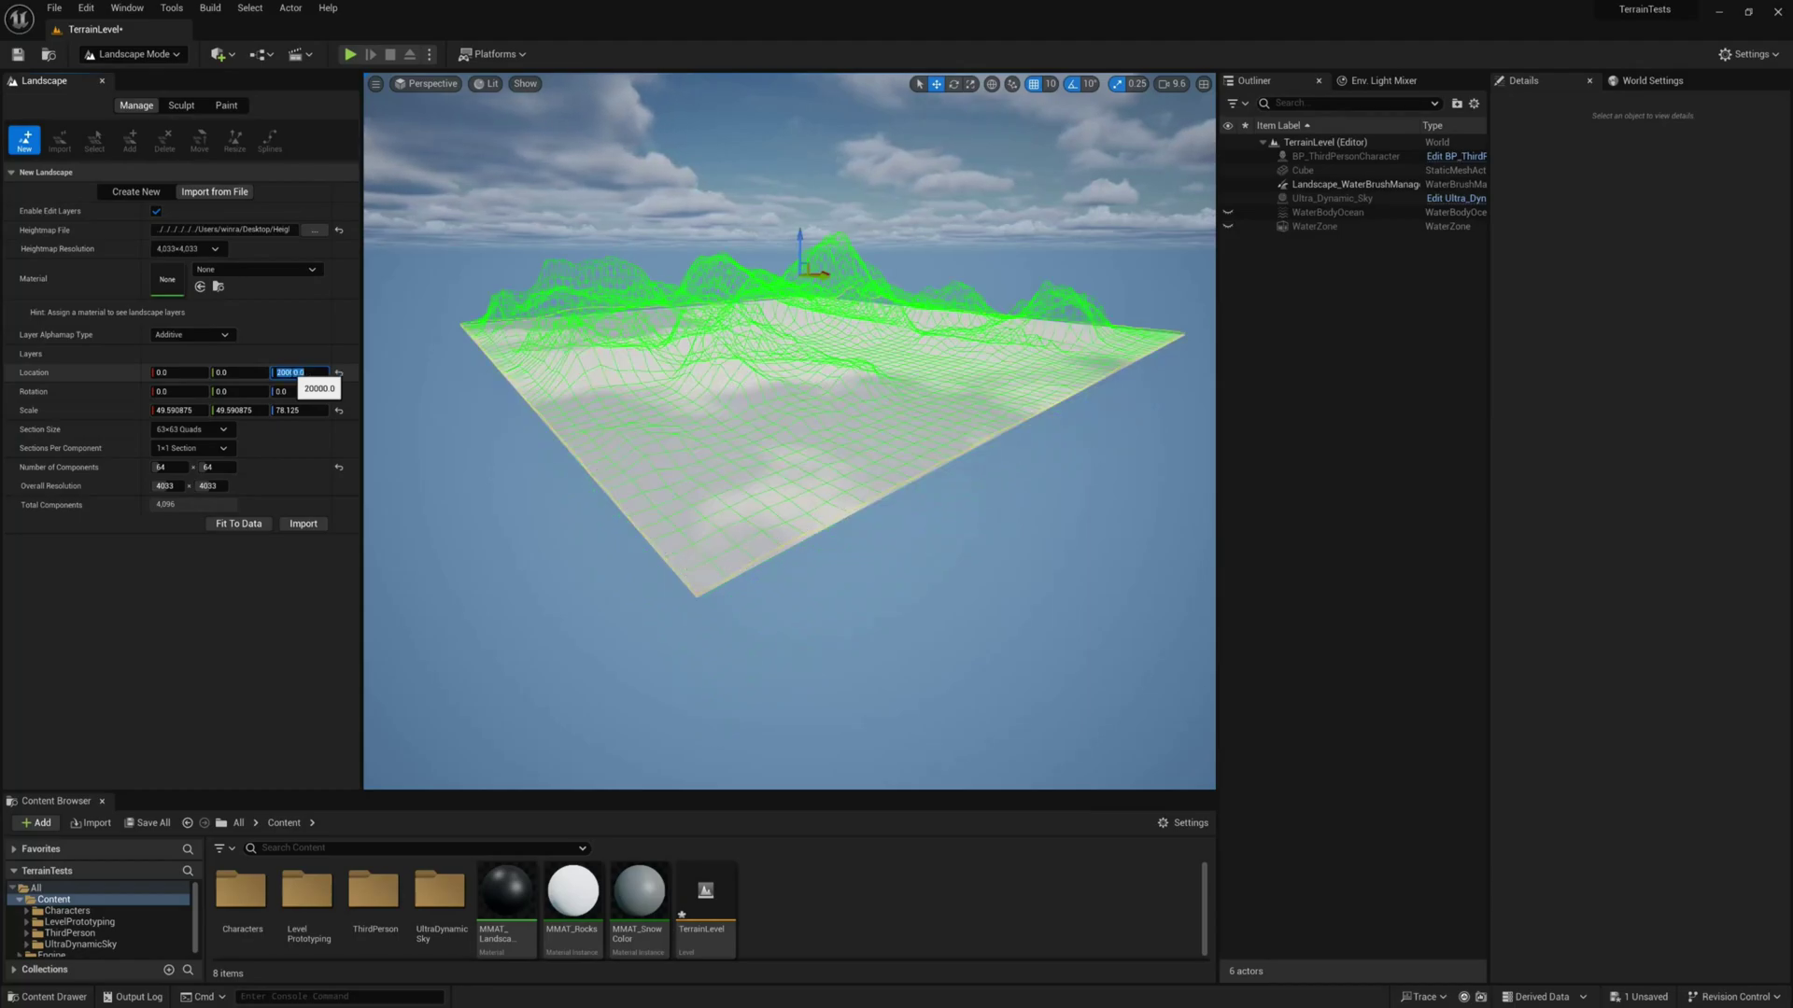
mouse_move(608, 452)
alt+mouse_down()
mouse_move(608, 411)
mouse_move(608, 462)
alt+mouse_up()
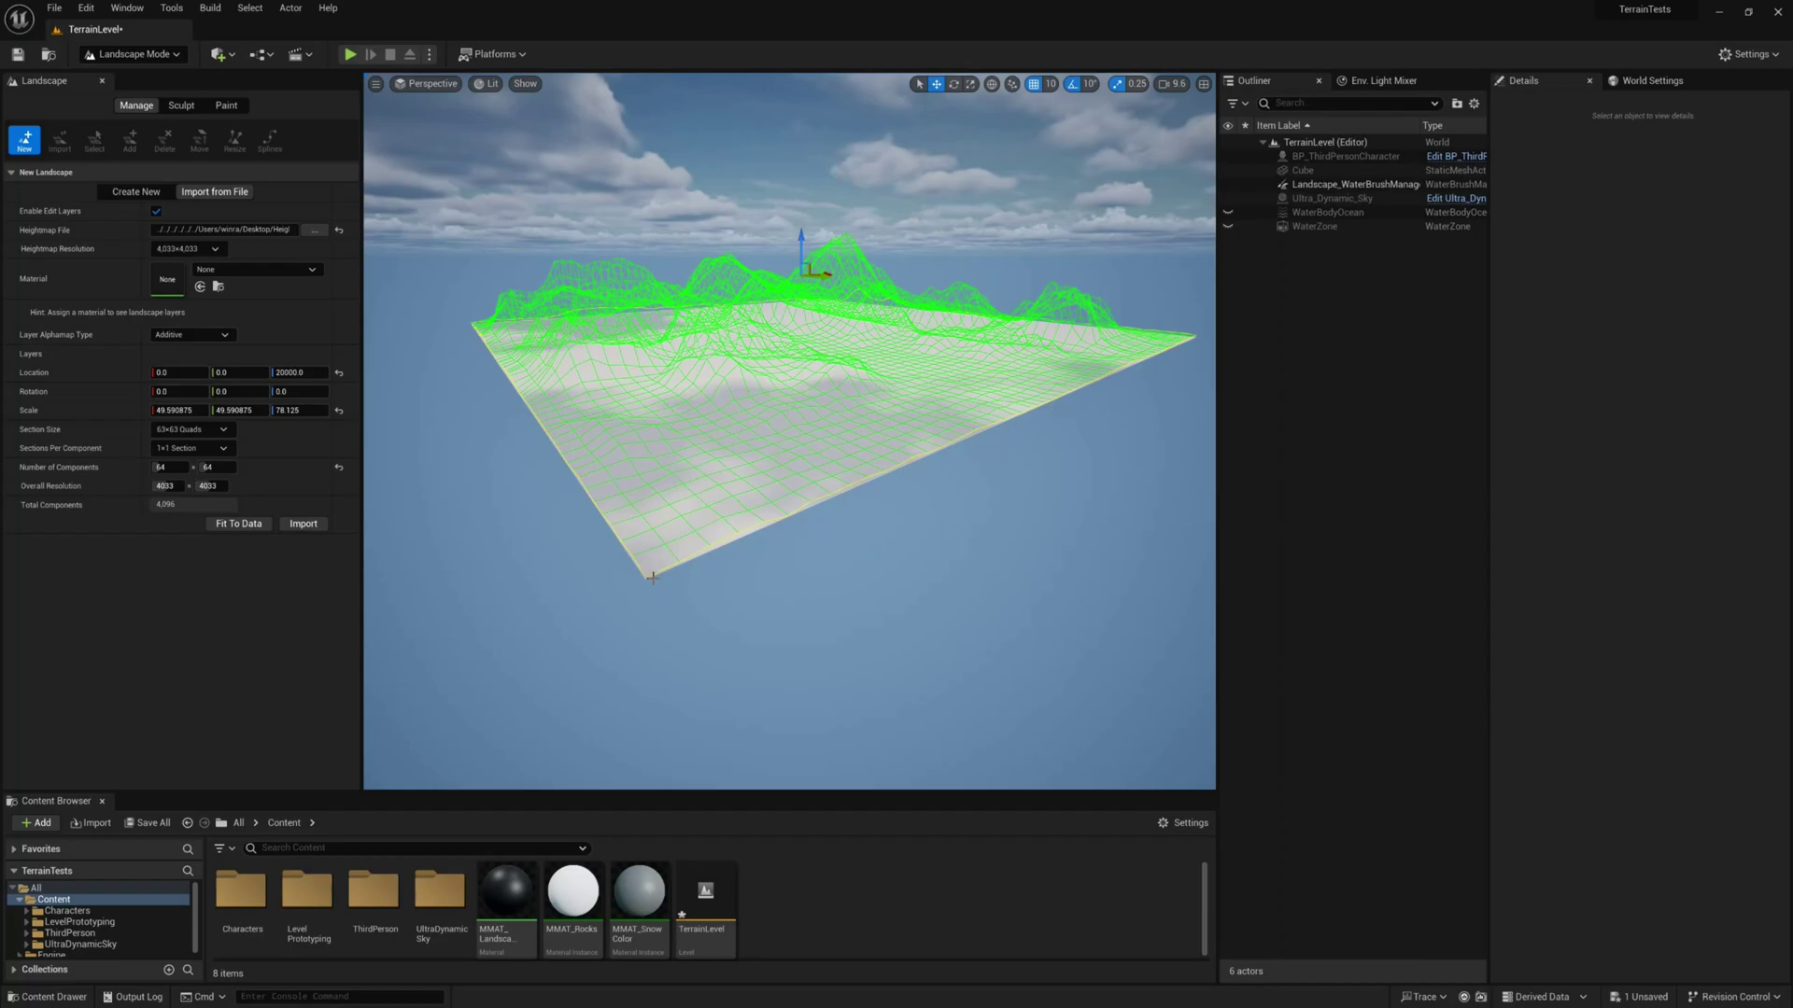
Step: Import the landscape from the heightmap and wait for the mountain terrain to appear
click(286, 525)
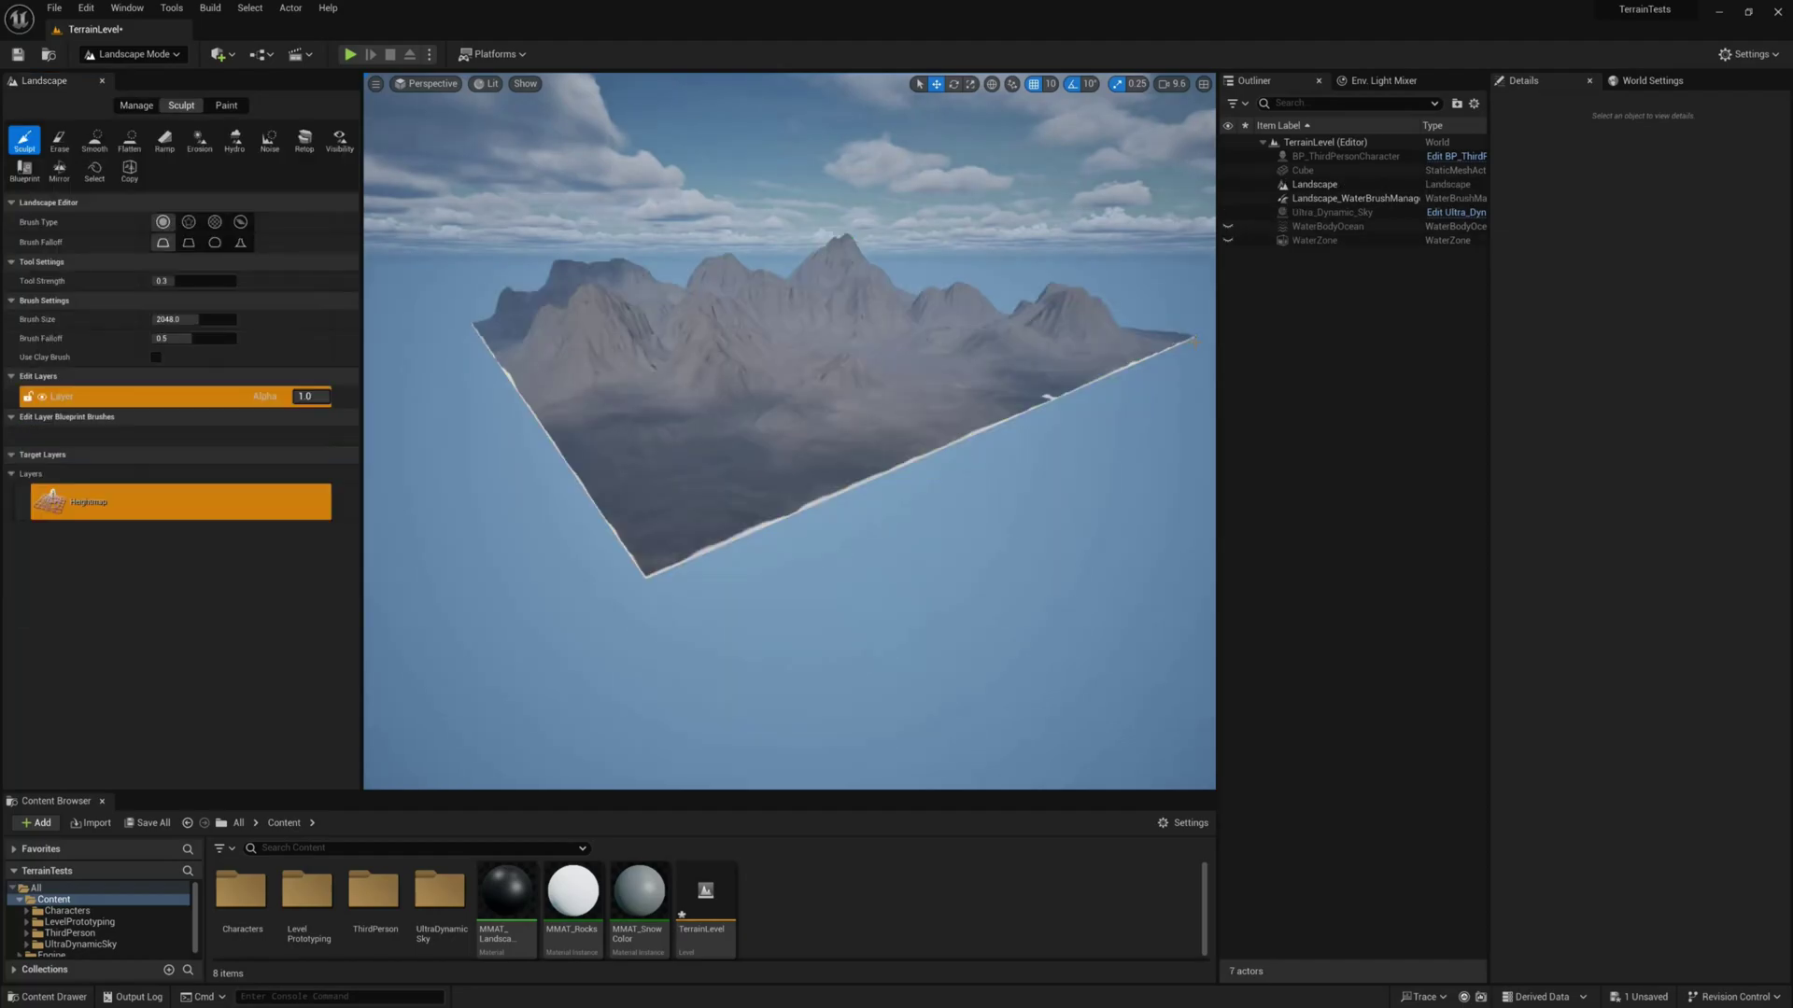
scroll(625, 448, up, 5)
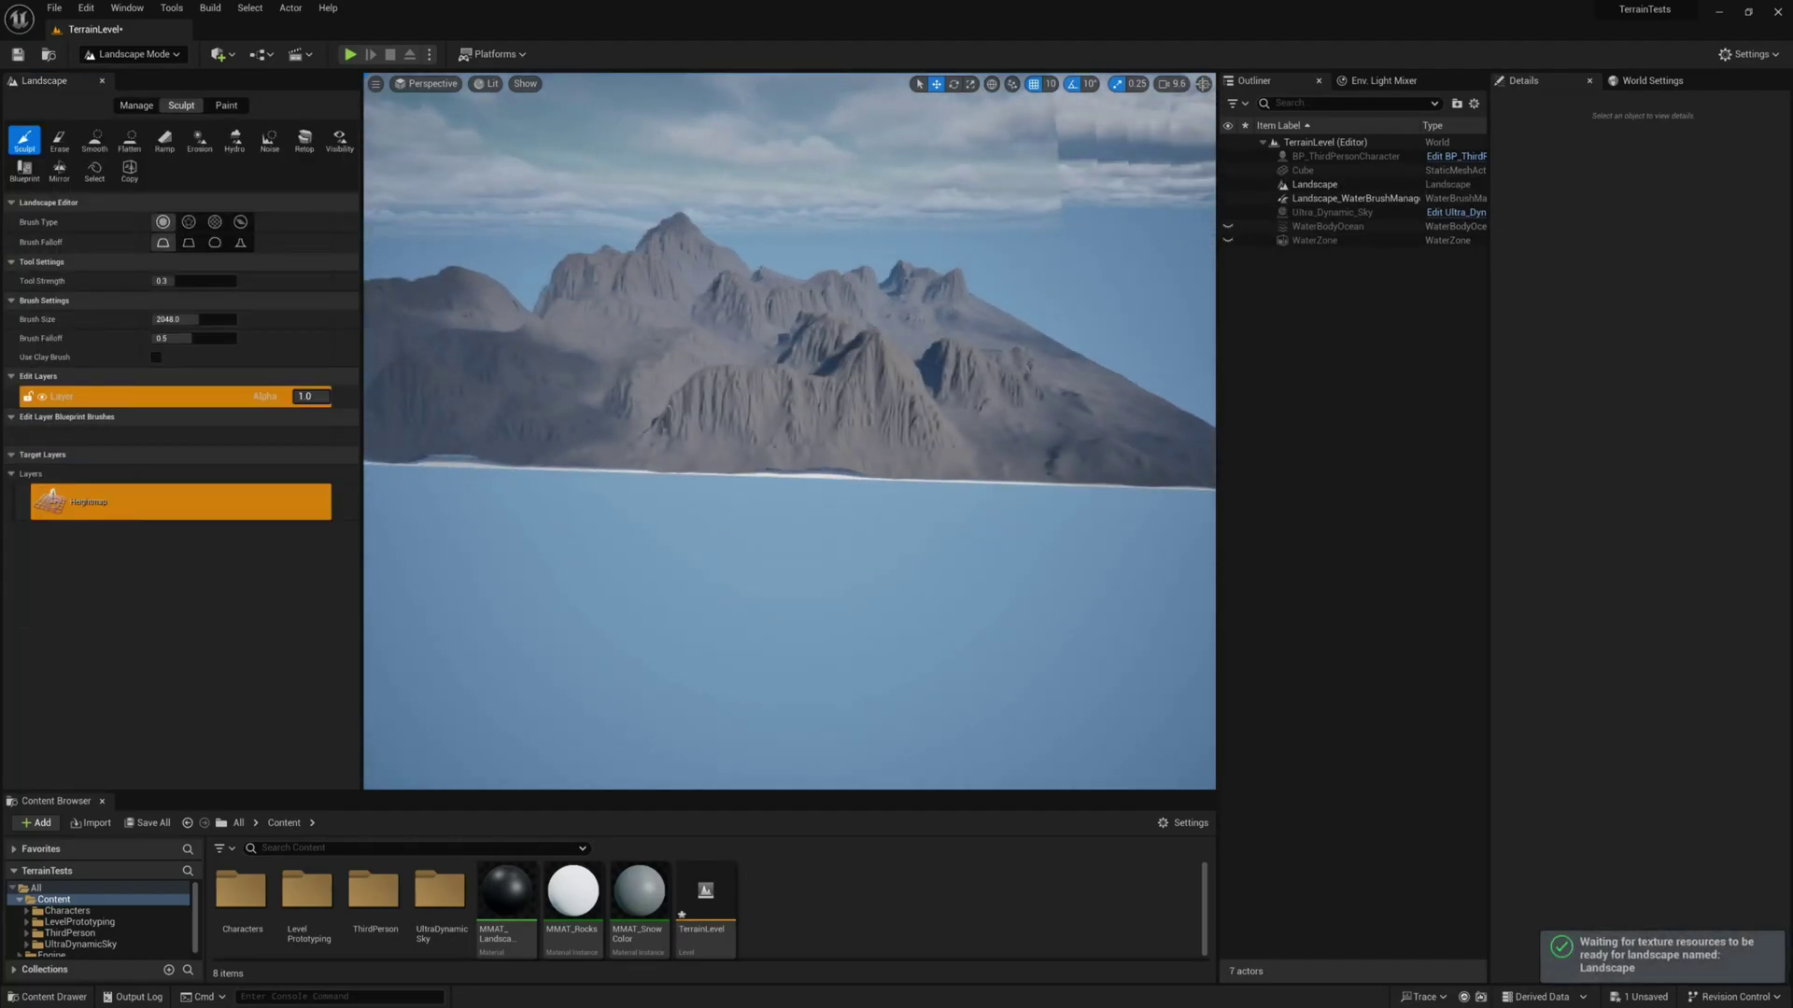
Step: Switch the viewport to the four-view quad layout and zoom the ortho views
click(1204, 88)
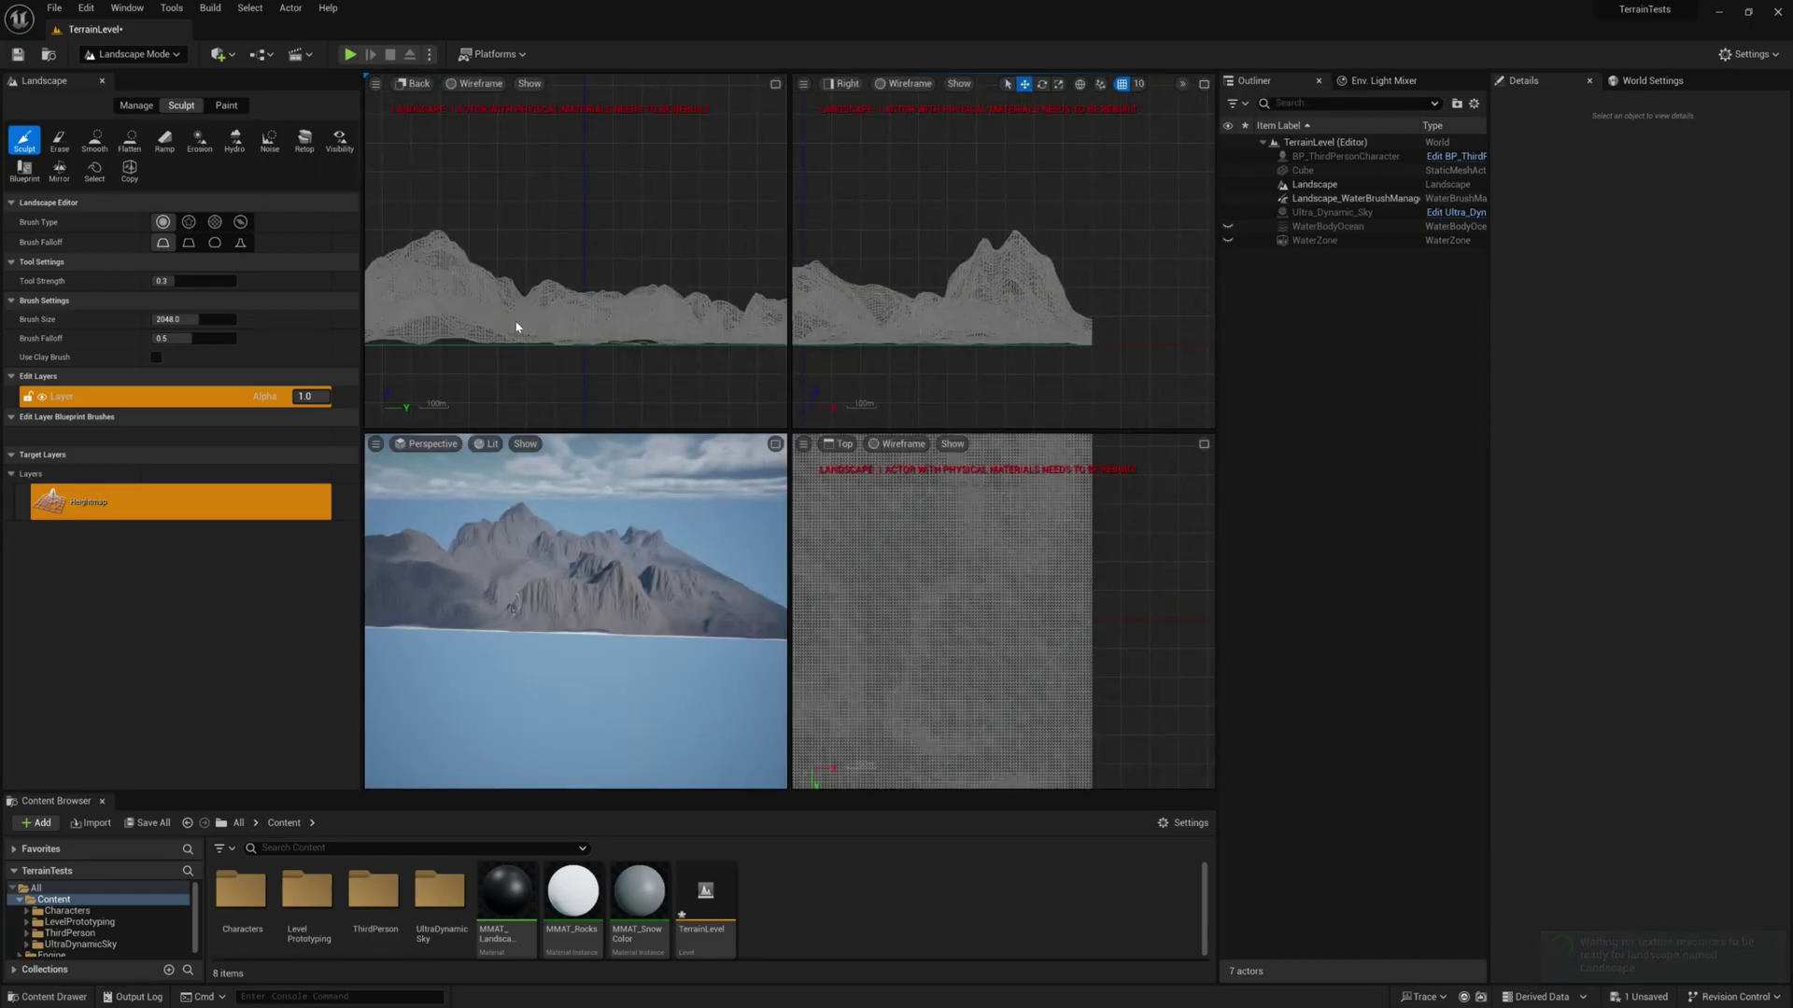
scroll(560, 312, down, 2)
scroll(395, 270, up, 3)
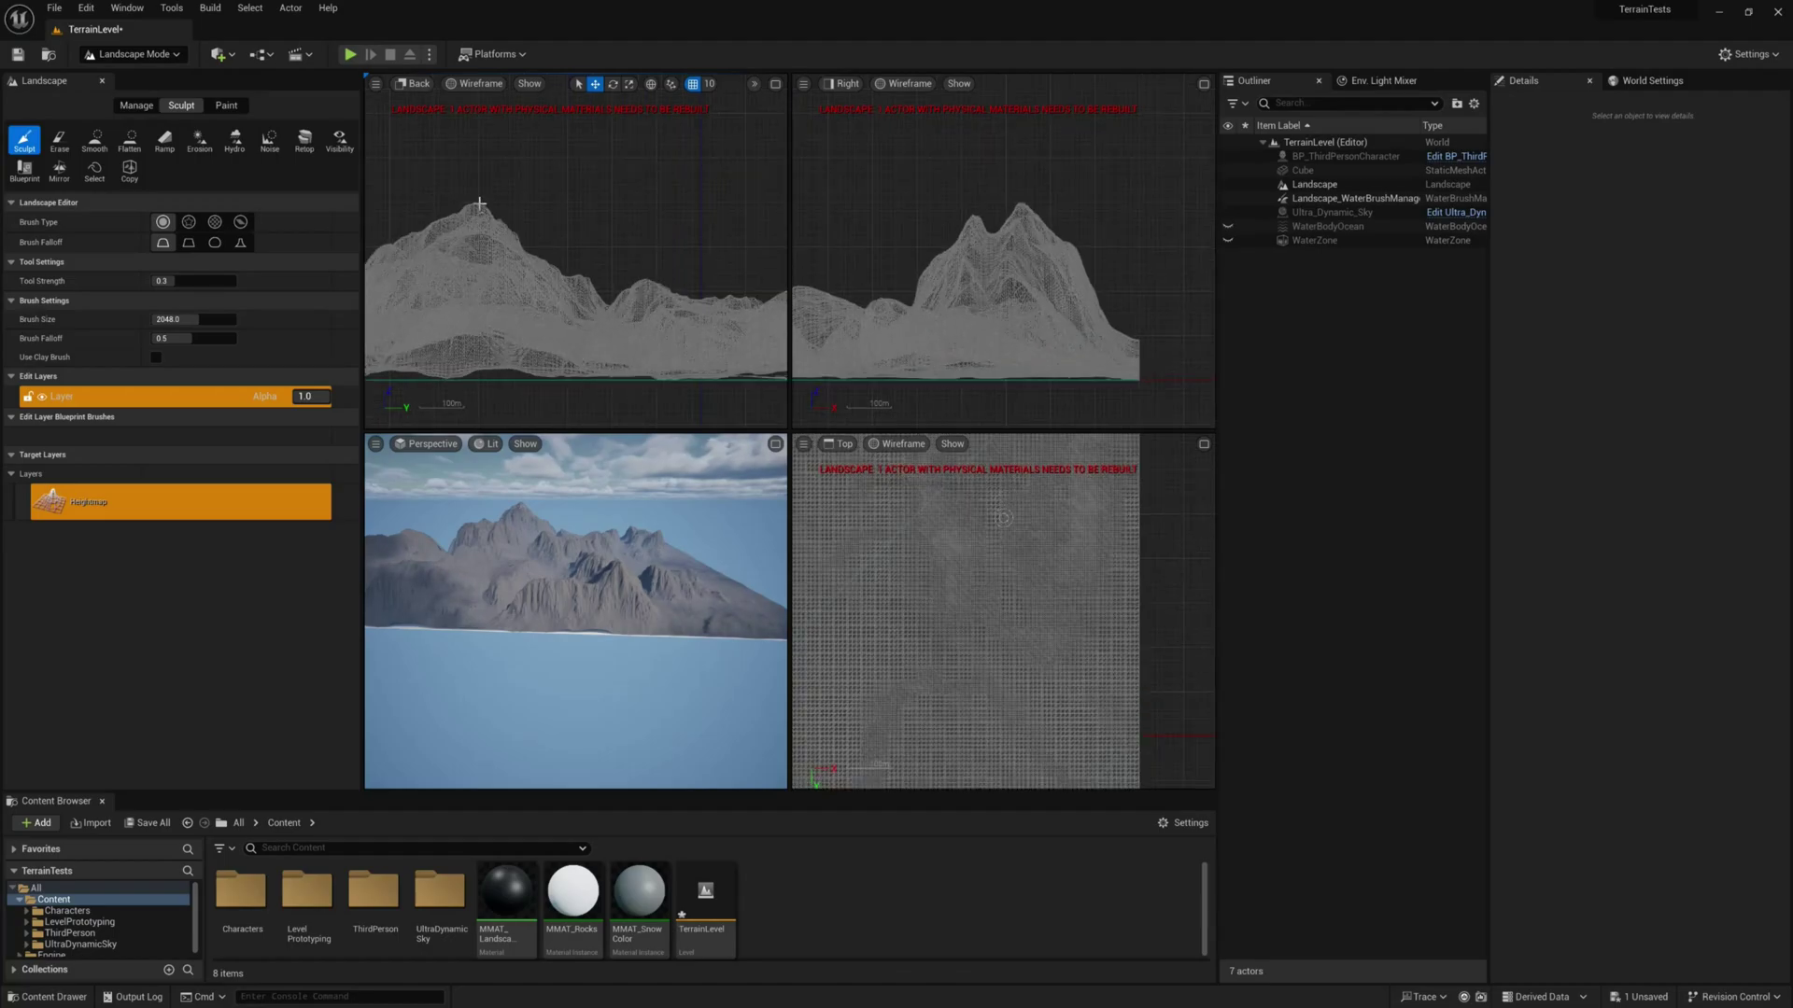
Step: Switch to Selection Mode and measure from the highest peak down to the ground in Back view
click(132, 53)
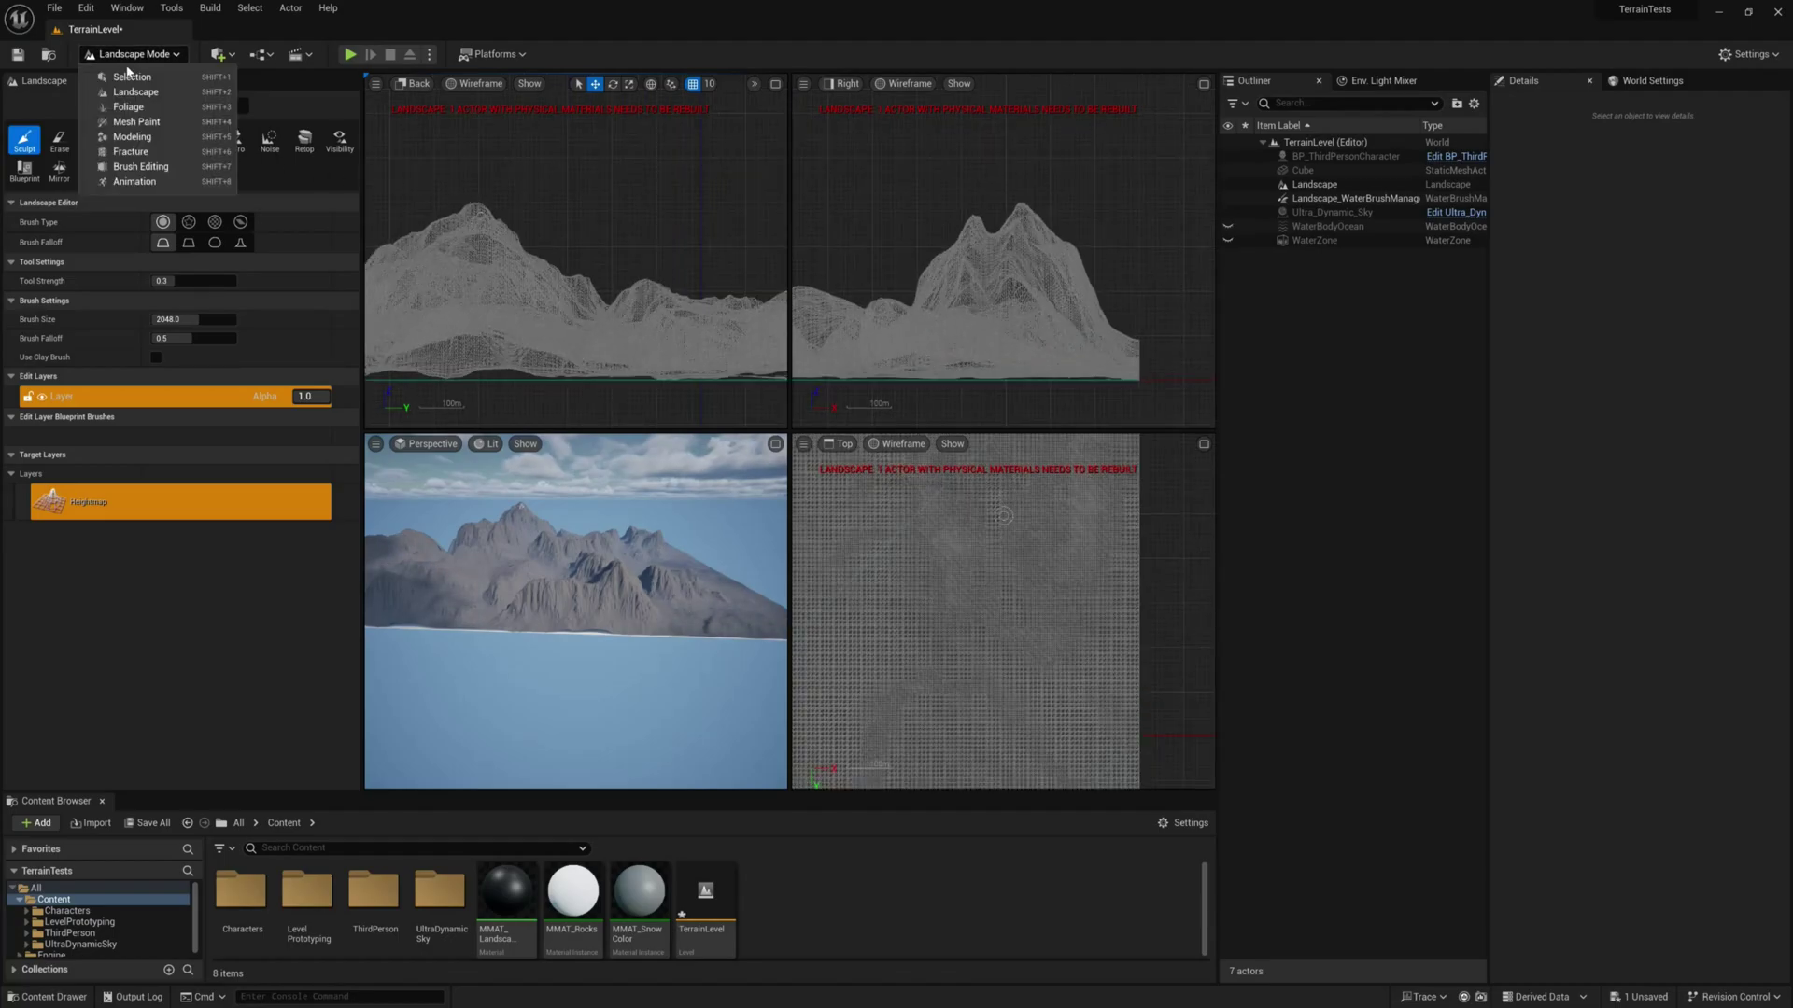
click(129, 72)
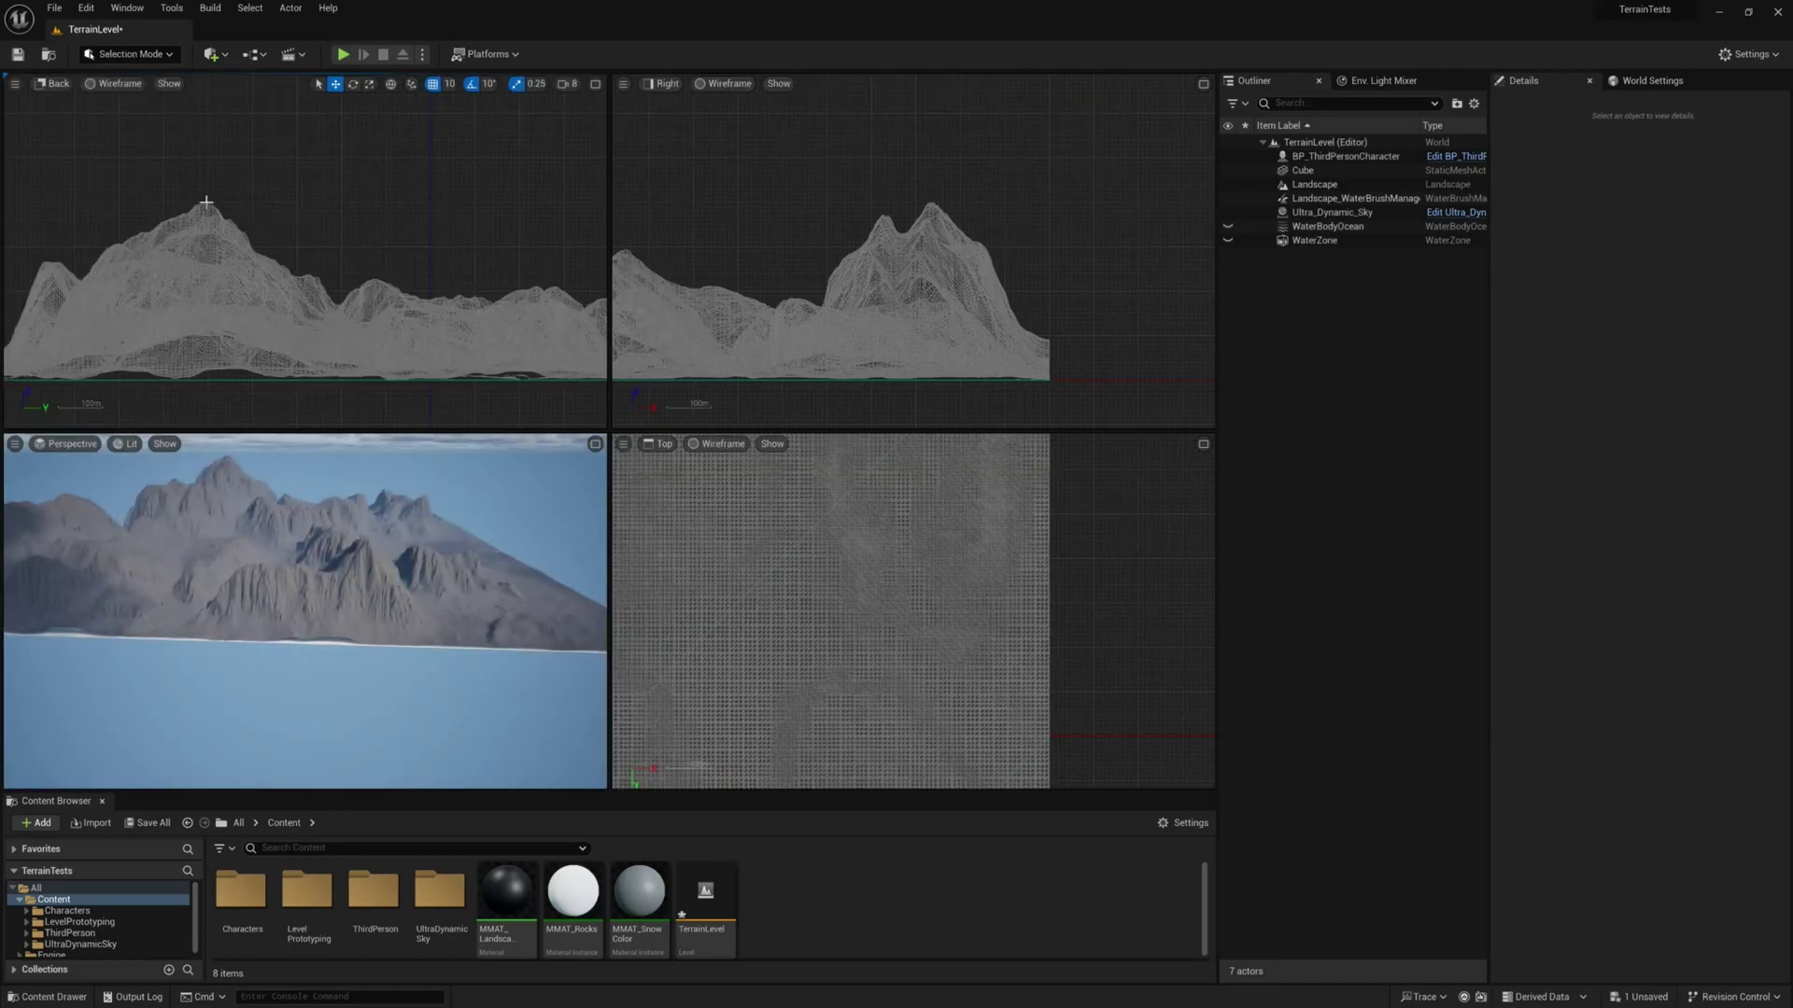
middle_drag(203, 279, 212, 383)
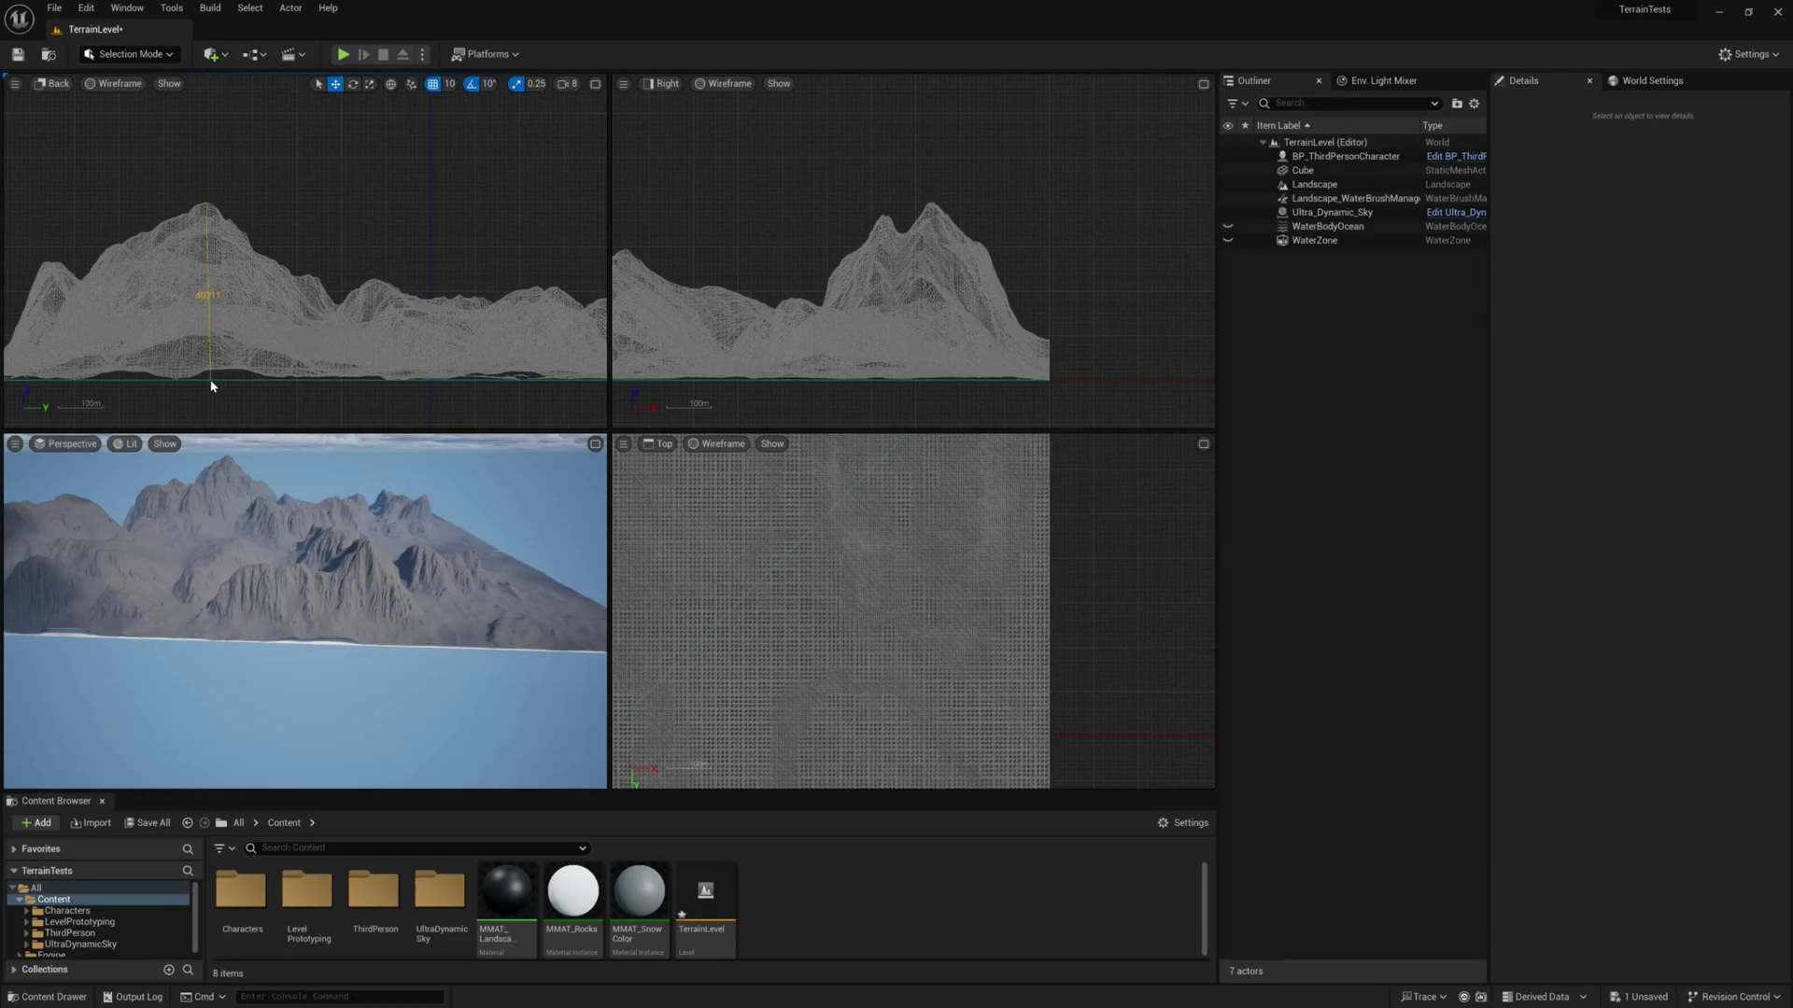
middle_drag(213, 381, 209, 379)
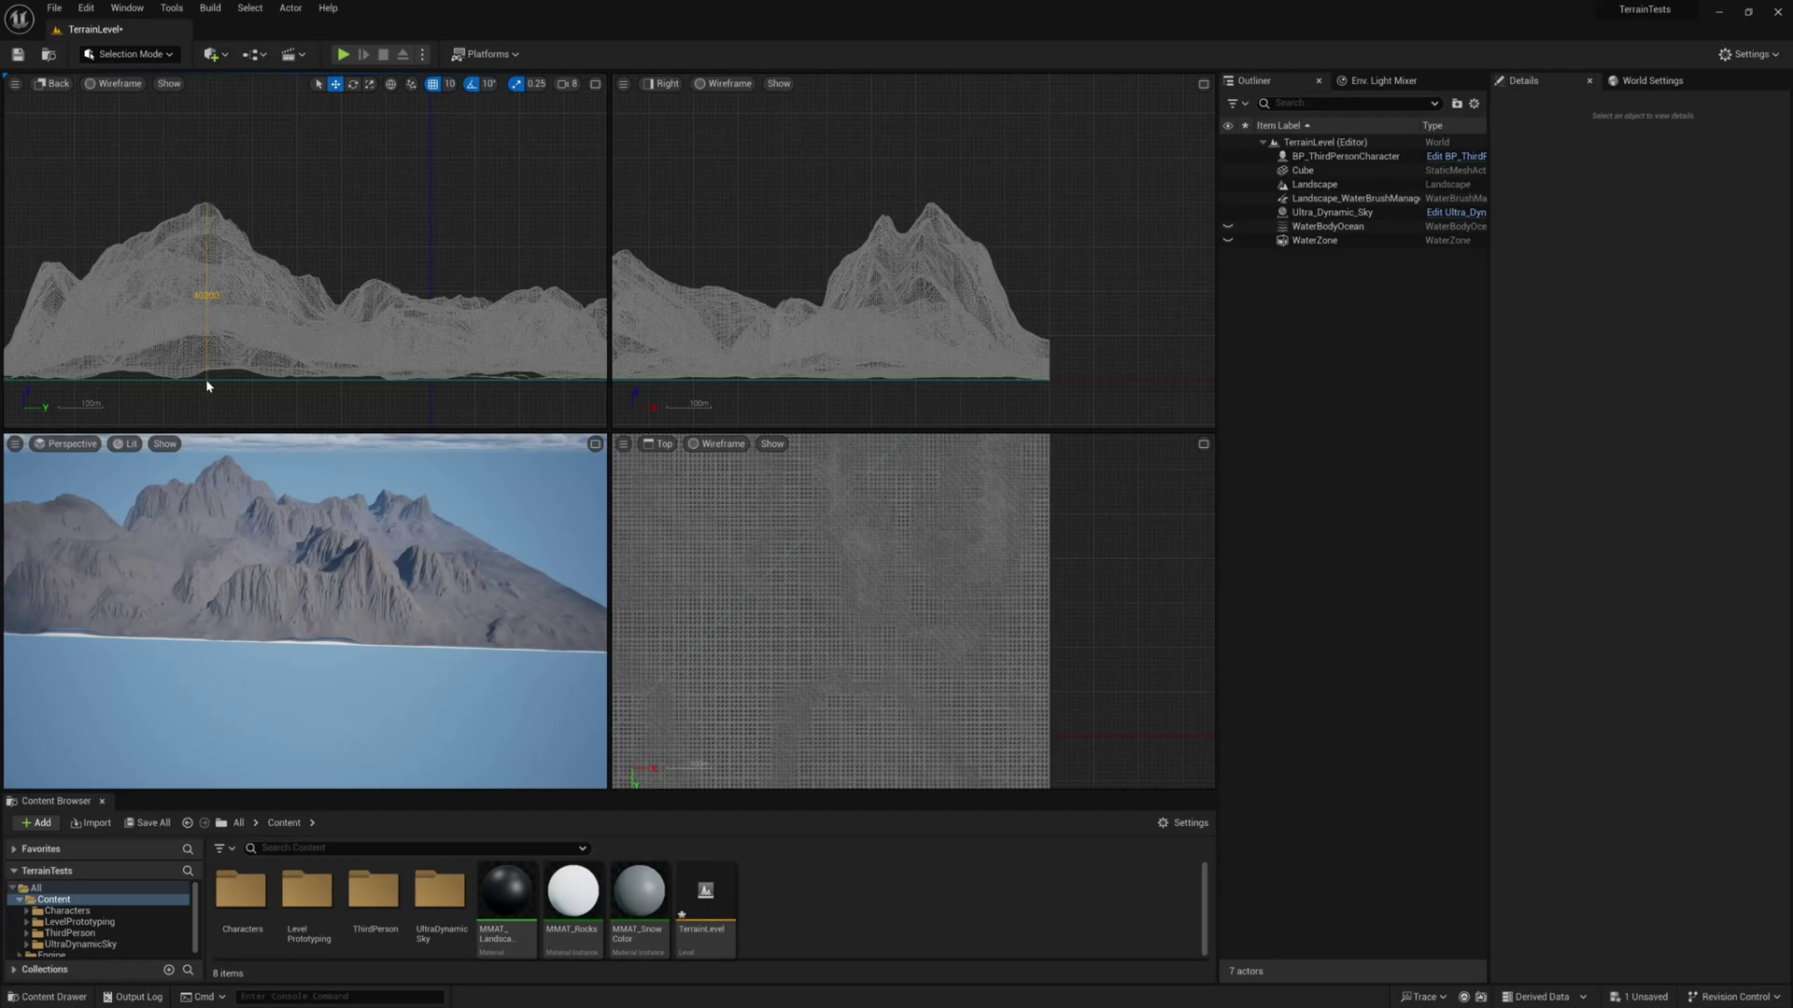
middle_drag(206, 381, 206, 381)
Step: Bring up Honeyview with the GaeaUnrealImport_Quickguide.png reference image
key(alt+Tab)
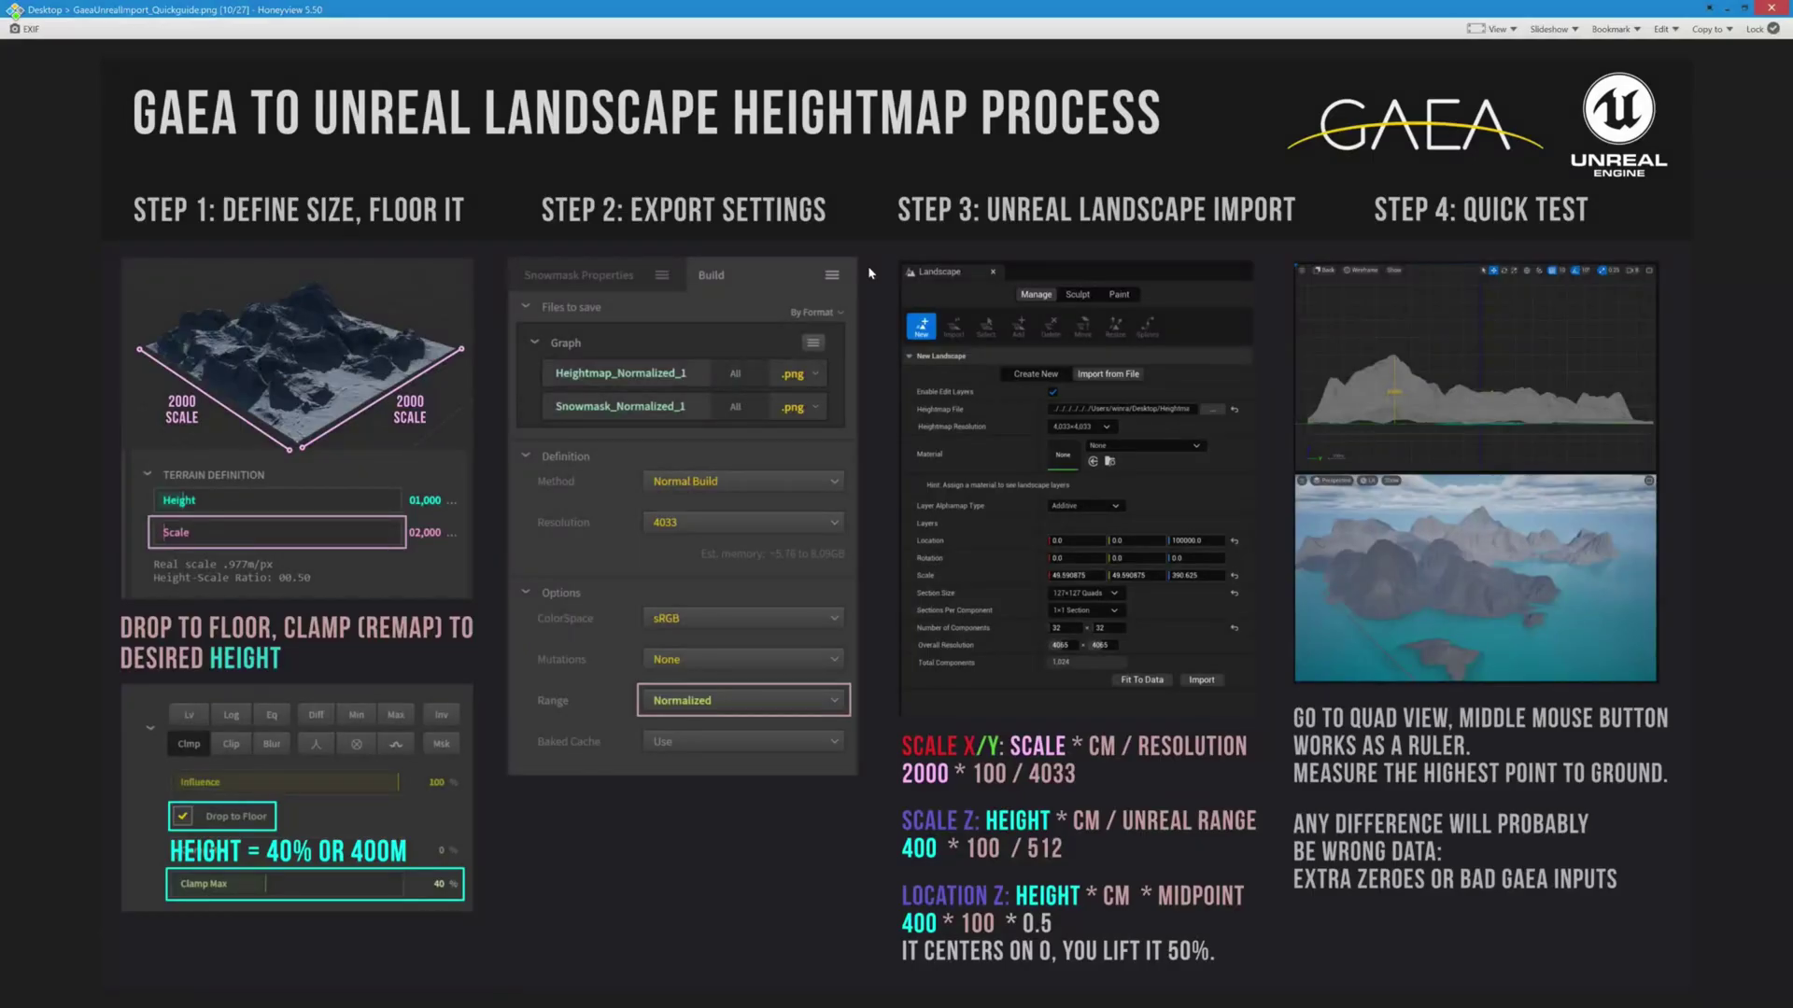